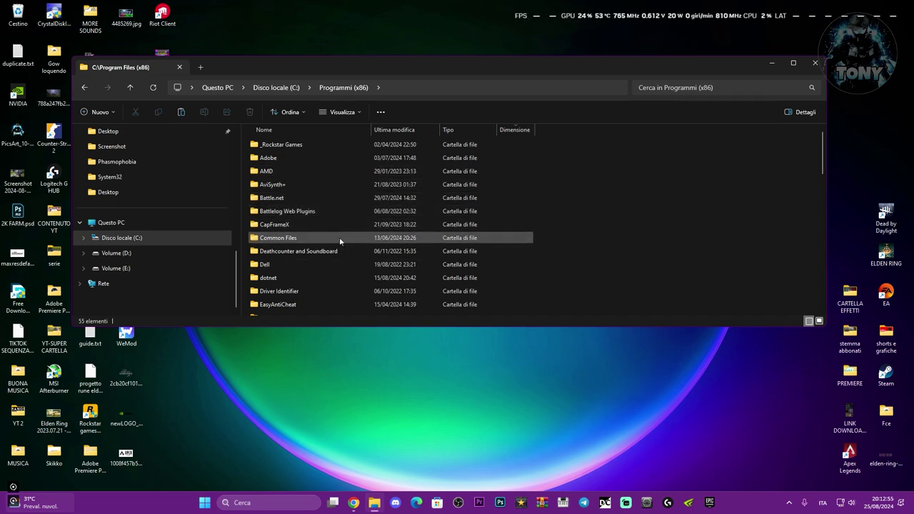
- Open the Epic Games\Launcher\Engine\Binaries\Win64 folder inside Programmi (x86)
{"action": "scroll", "coordinate": [339, 237], "scroll_direction": "down", "scroll_amount": 3}
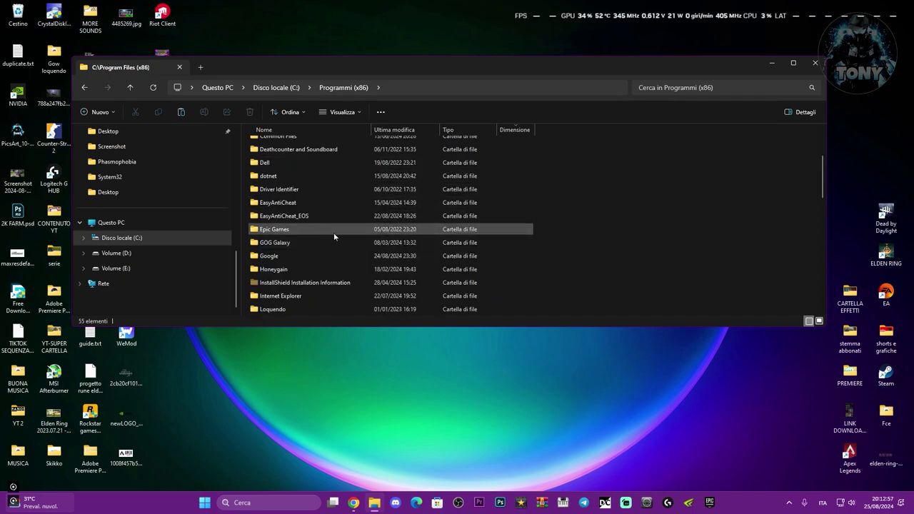
{"action": "double_click", "coordinate": [335, 229]}
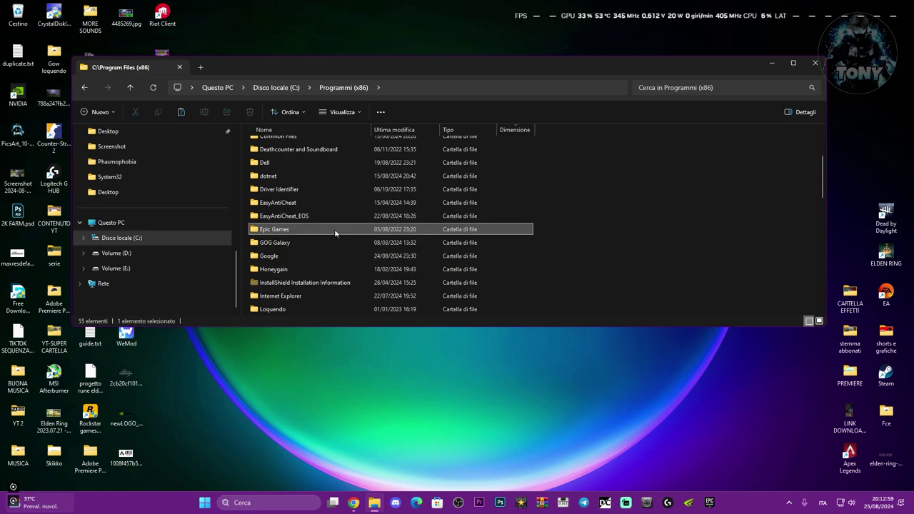
{"action": "double_click", "coordinate": [309, 171]}
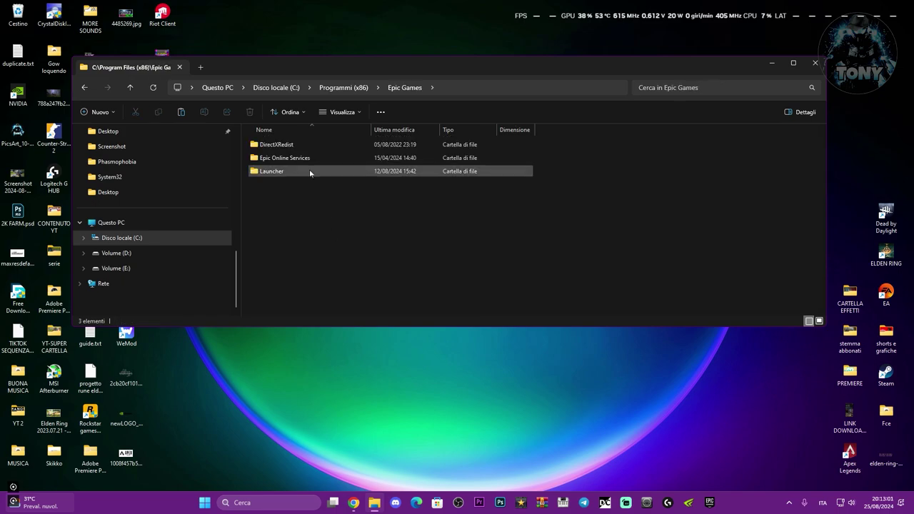
{"action": "double_click", "coordinate": [303, 150]}
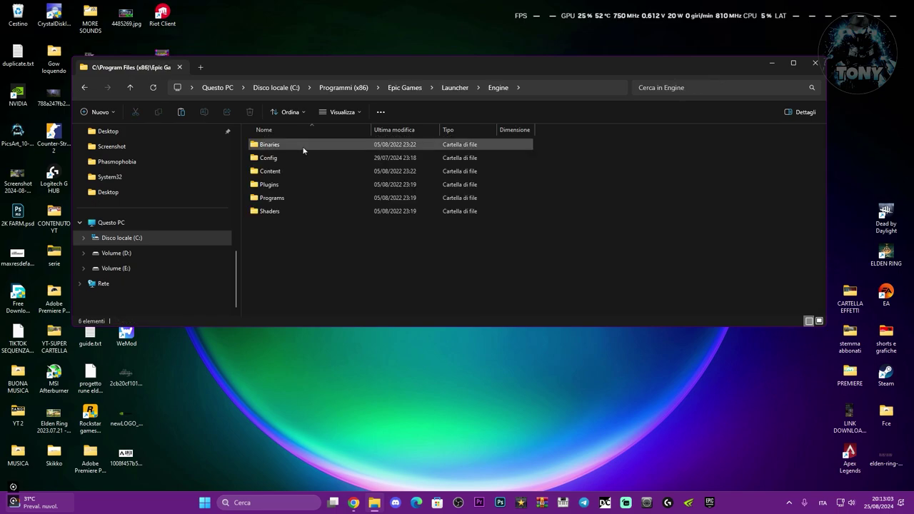
{"action": "double_click", "coordinate": [303, 146]}
{"action": "double_click", "coordinate": [299, 172]}
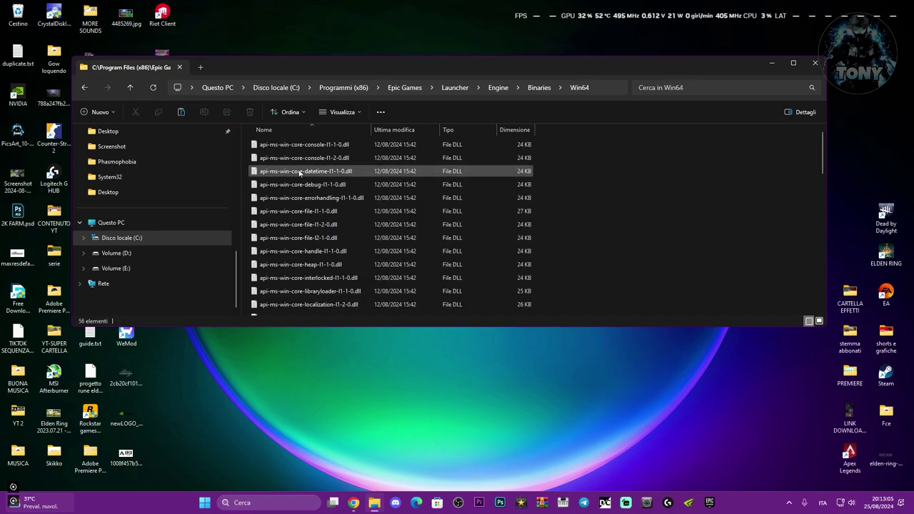
- Run CrashReportClient.exe from the Win64 folder as administrator and answer the user account control request
{"action": "scroll", "coordinate": [332, 214], "scroll_direction": "down", "scroll_amount": 5}
{"action": "scroll", "coordinate": [336, 215], "scroll_direction": "down", "scroll_amount": 5}
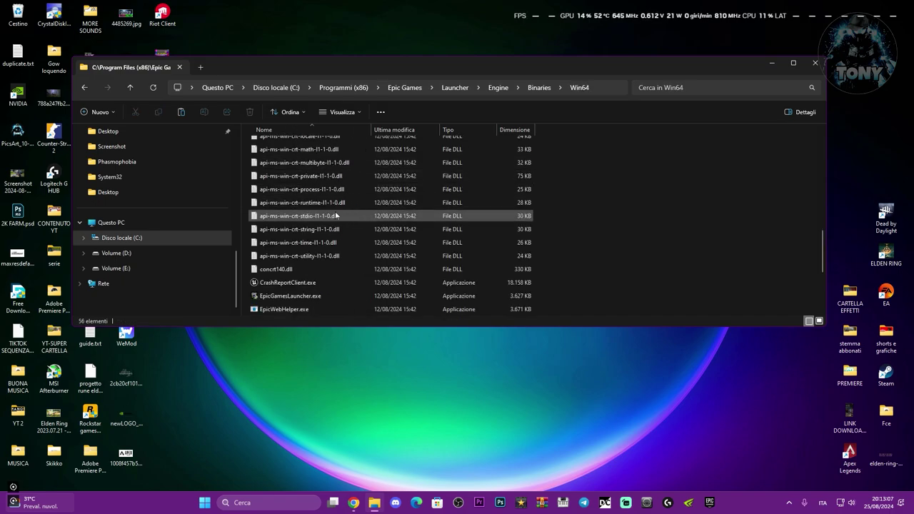
{"action": "scroll", "coordinate": [336, 215], "scroll_direction": "down", "scroll_amount": 3}
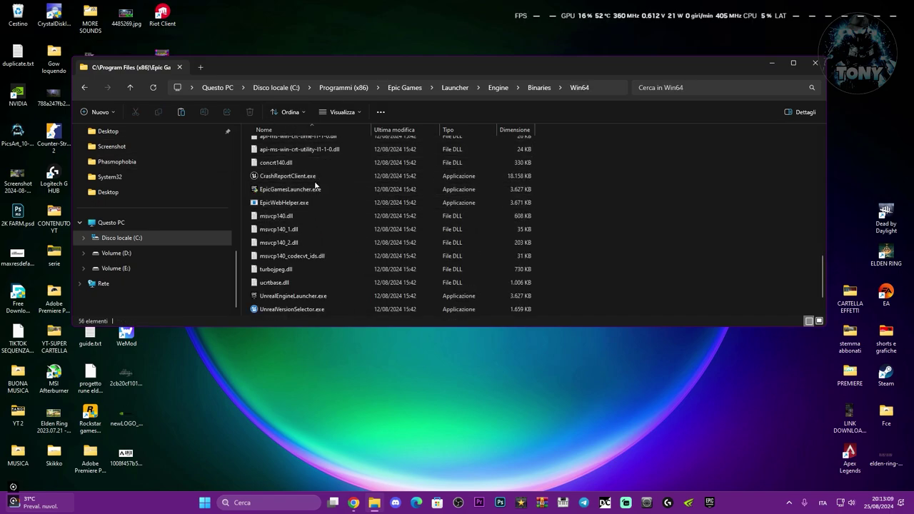
{"action": "left_click", "coordinate": [303, 176]}
{"action": "double_click", "coordinate": [329, 175]}
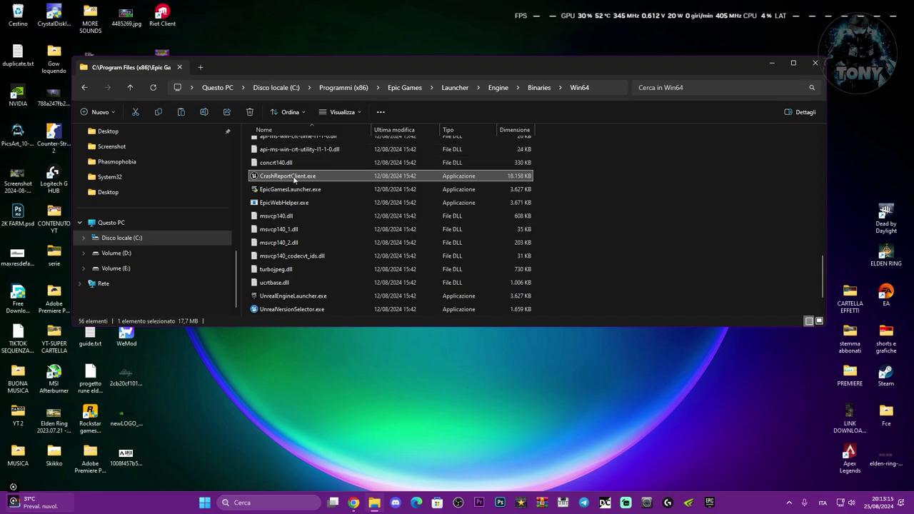
{"action": "right_click", "coordinate": [293, 180]}
{"action": "left_click", "coordinate": [347, 238]}
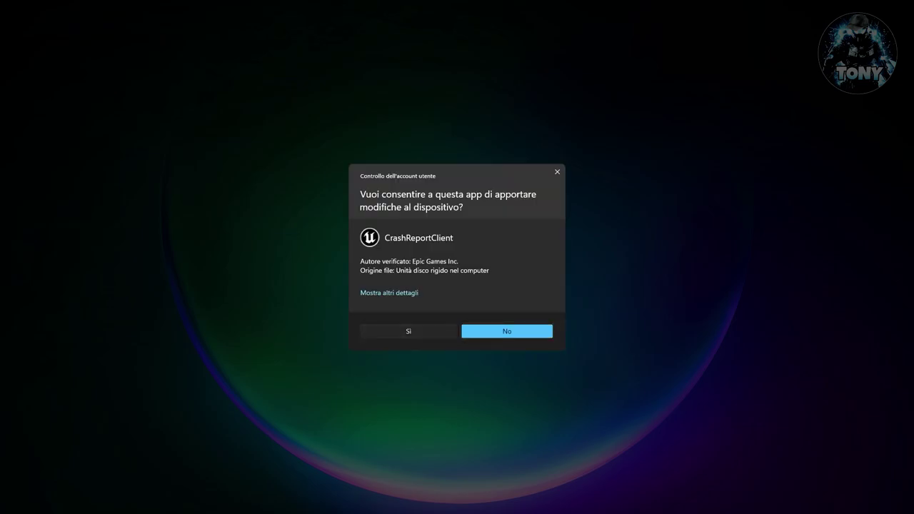
{"action": "key", "text": "Return"}
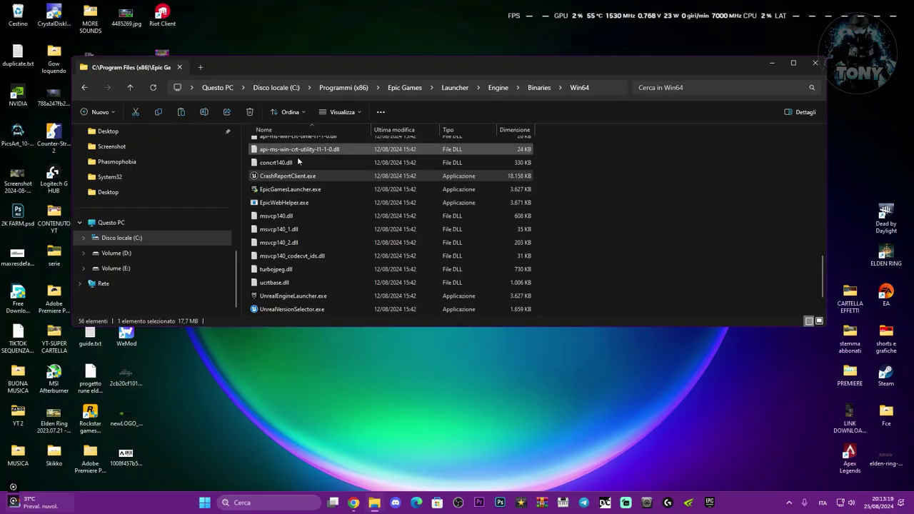
- In the compatibility properties of EpicGamesLauncher.exe, disable fullscreen optimizations and enable running the program as administrator
{"action": "left_click", "coordinate": [311, 189]}
{"action": "right_click", "coordinate": [339, 190]}
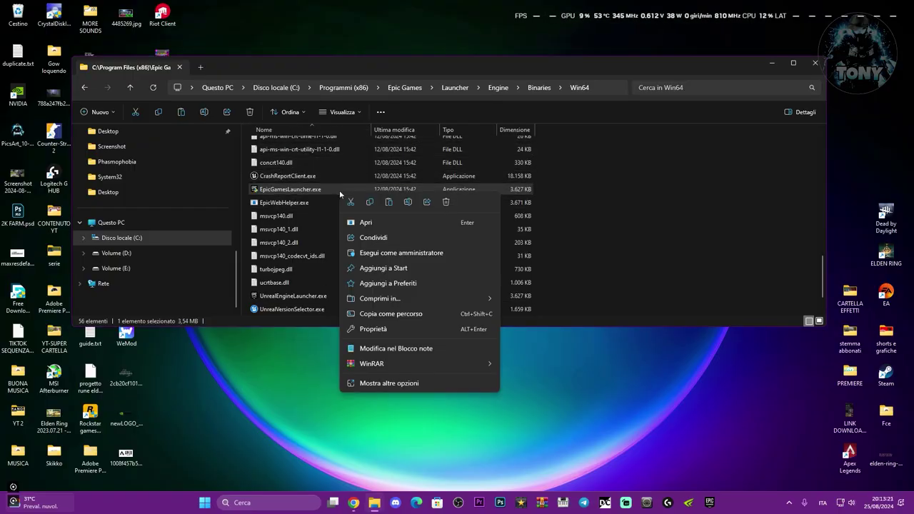
{"action": "left_click", "coordinate": [364, 384]}
{"action": "left_click", "coordinate": [367, 421]}
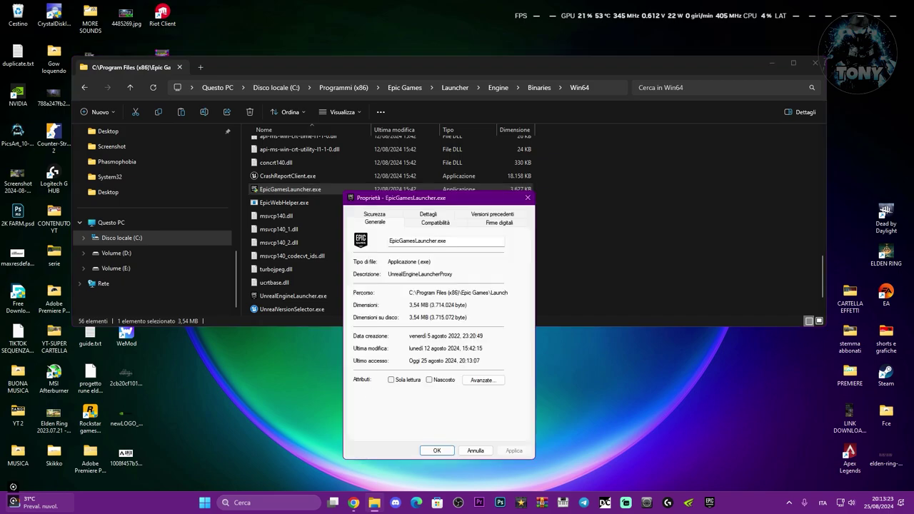
{"action": "left_click_drag", "start_coordinate": [432, 203], "coordinate": [525, 140]}
{"action": "left_click", "coordinate": [527, 160]}
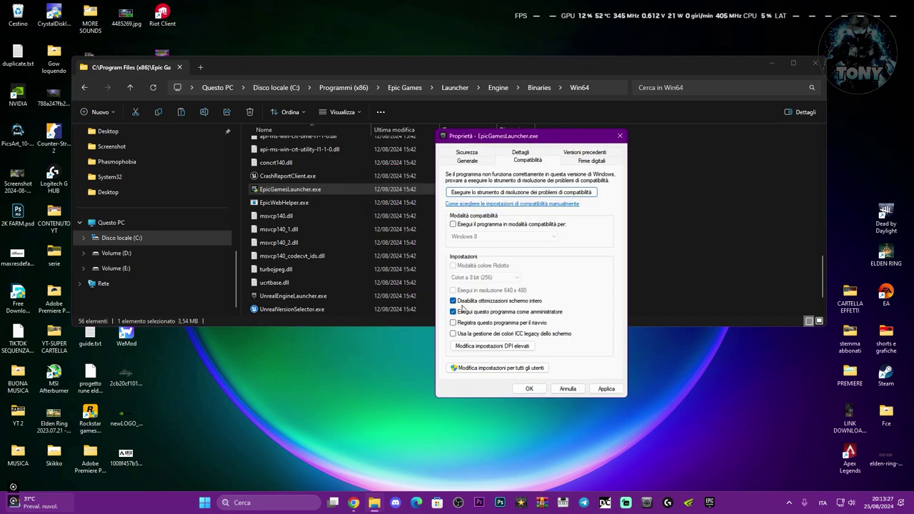
{"action": "left_click", "coordinate": [453, 301]}
- In the high DPI settings of EpicGamesLauncher.exe, override the scaling behaviour with "Sistema (avanzato)"
{"action": "left_click", "coordinate": [492, 347]}
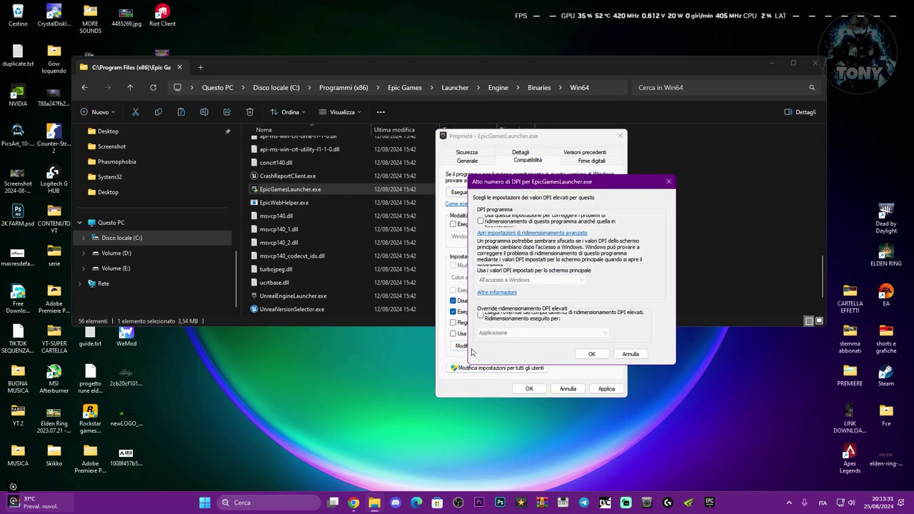
{"action": "left_click", "coordinate": [480, 315]}
{"action": "left_click", "coordinate": [500, 333]}
{"action": "left_click", "coordinate": [500, 354]}
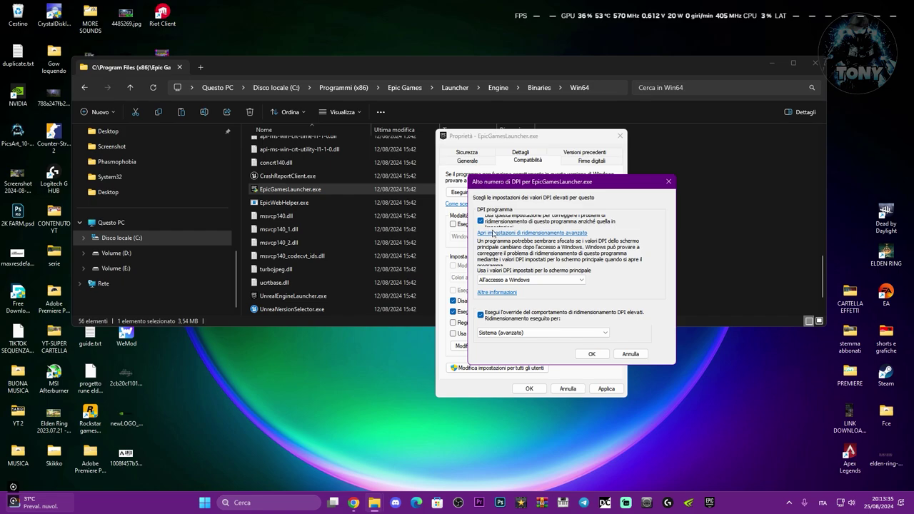
- Enable the program DPI correction with "Apro questo programma" and apply the compatibility changes to EpicGamesLauncher.exe
{"action": "left_click", "coordinate": [517, 280]}
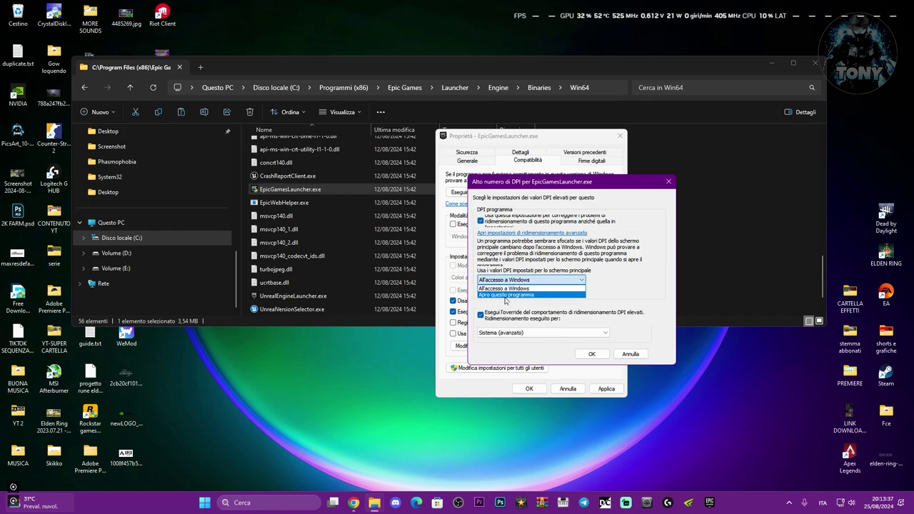
{"action": "left_click", "coordinate": [505, 295]}
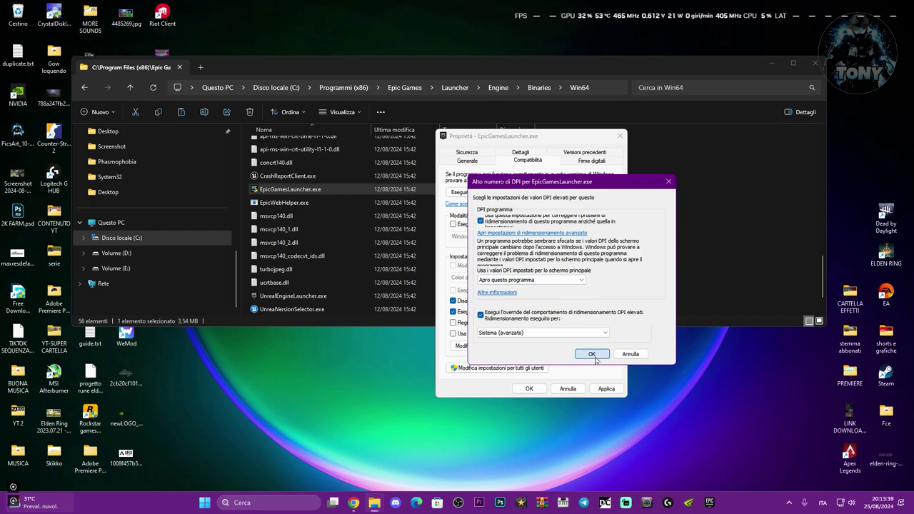
{"action": "left_click", "coordinate": [592, 354]}
{"action": "left_click", "coordinate": [606, 388]}
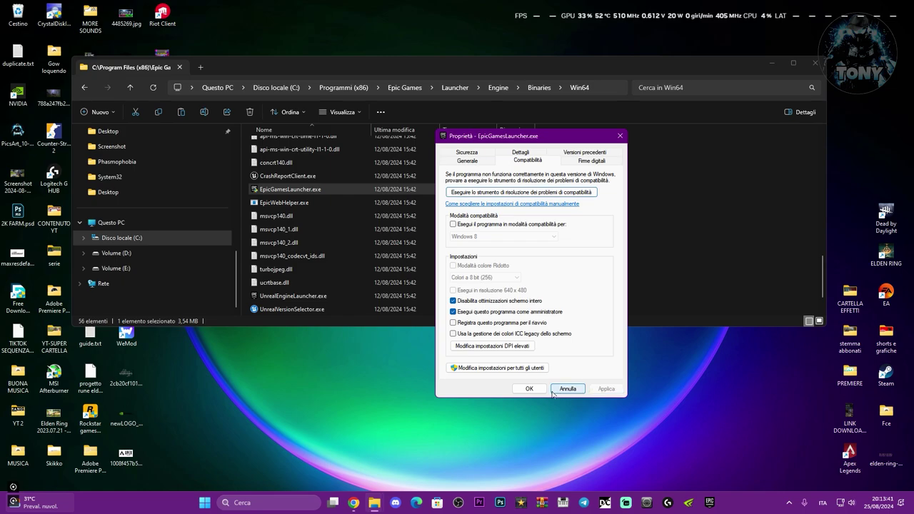
{"action": "left_click", "coordinate": [528, 389]}
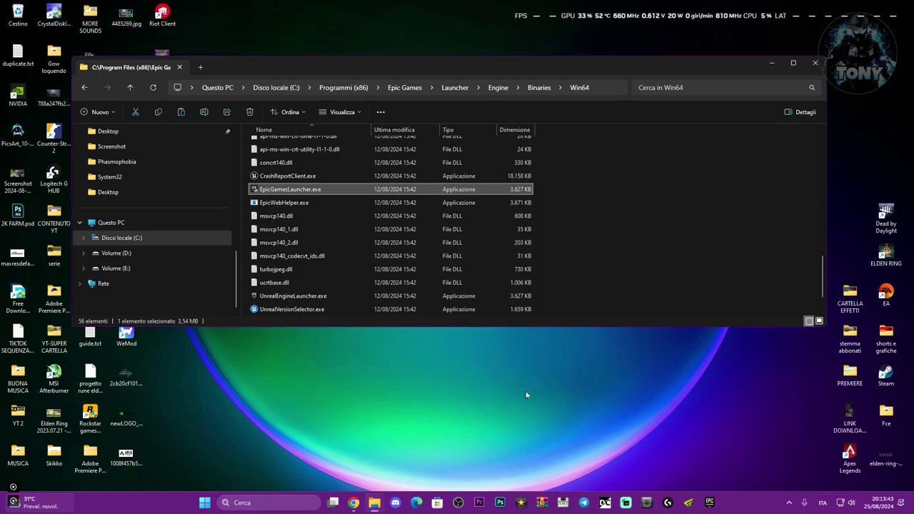
- Return to the Epic Games folder and open its Epic Online Services subfolder
{"action": "scroll", "coordinate": [363, 237], "scroll_direction": "up", "scroll_amount": 8}
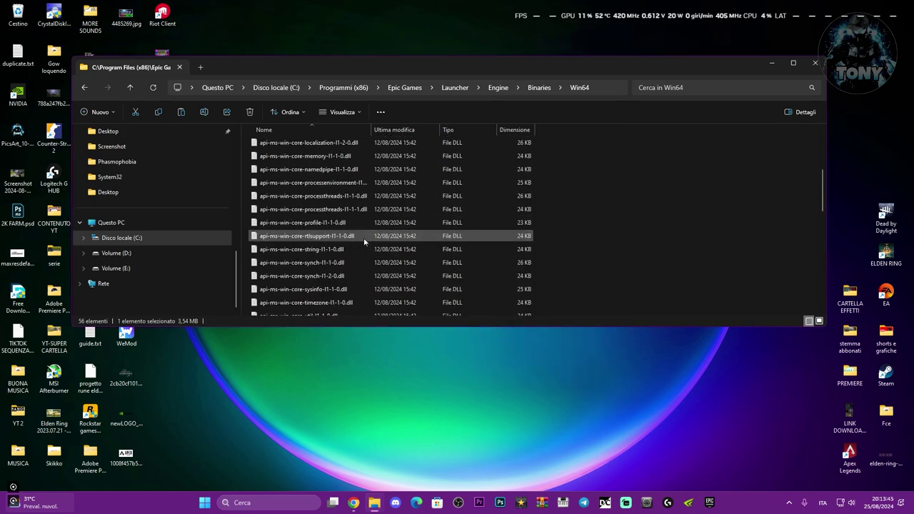
{"action": "left_click", "coordinate": [85, 89]}
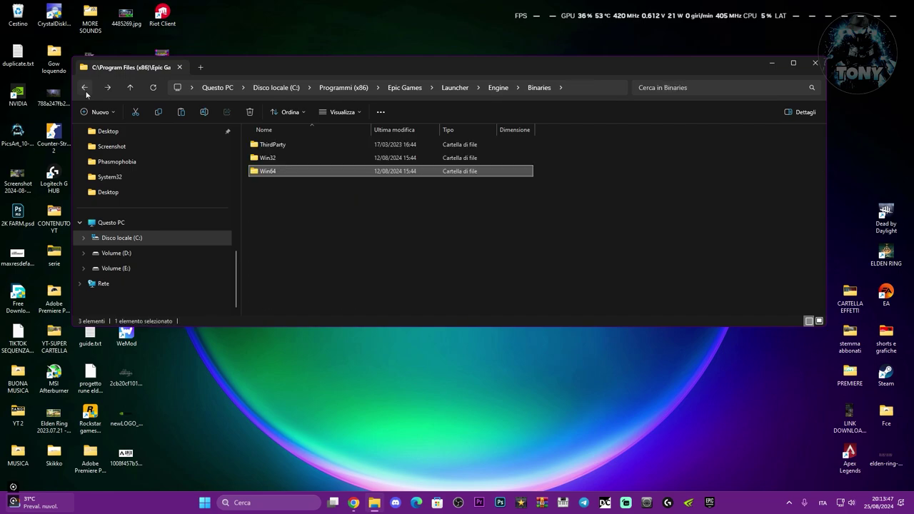
{"action": "left_click", "coordinate": [85, 89]}
{"action": "left_click", "coordinate": [85, 89]}
{"action": "left_click", "coordinate": [85, 89]}
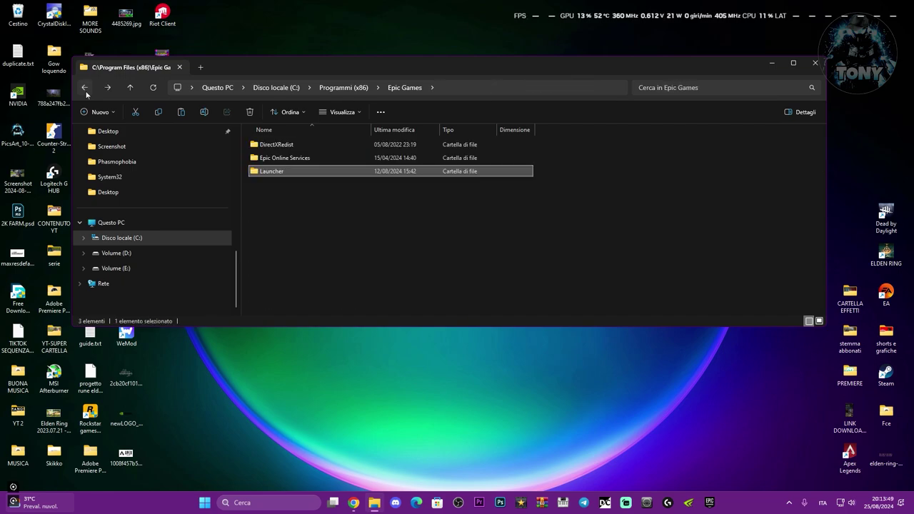
{"action": "double_click", "coordinate": [328, 157]}
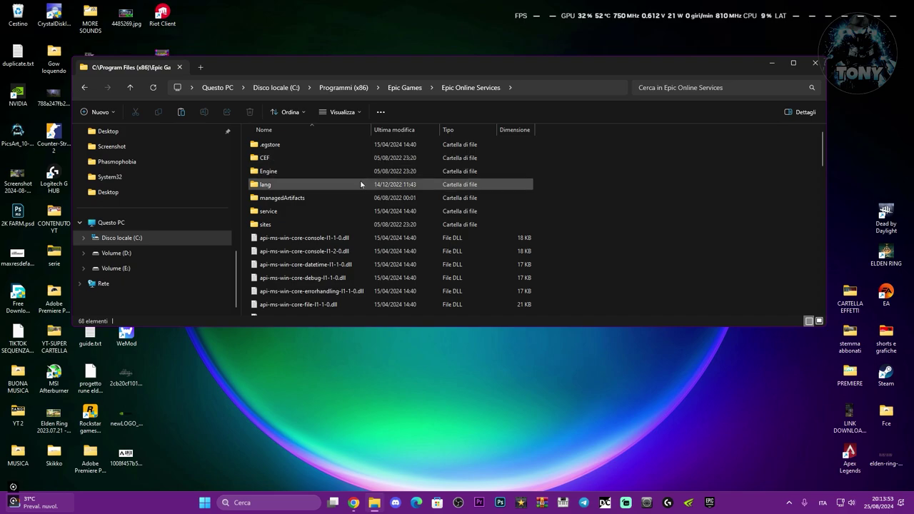
- In the compatibility properties of EpicOnlineServices.exe, disable fullscreen optimizations and enable running the program as administrator
{"action": "scroll", "coordinate": [360, 184], "scroll_direction": "down", "scroll_amount": 15}
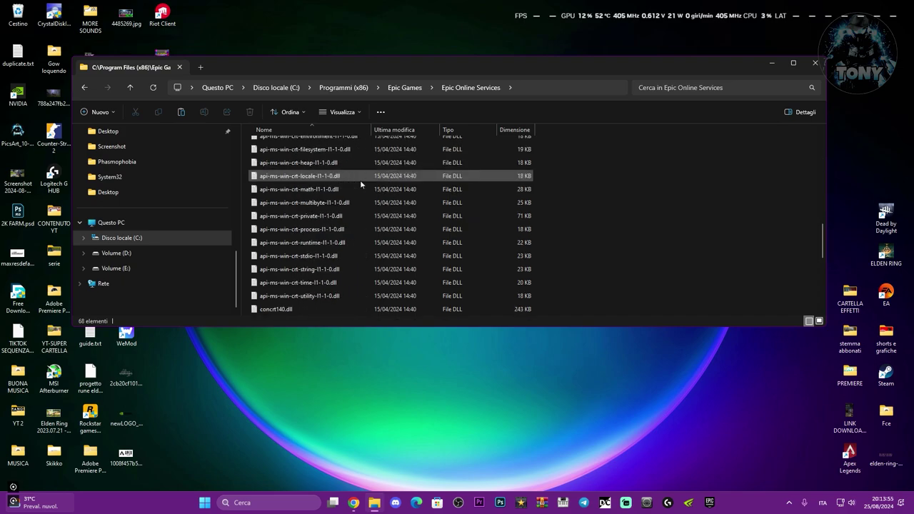
{"action": "scroll", "coordinate": [360, 180], "scroll_direction": "up", "scroll_amount": 2}
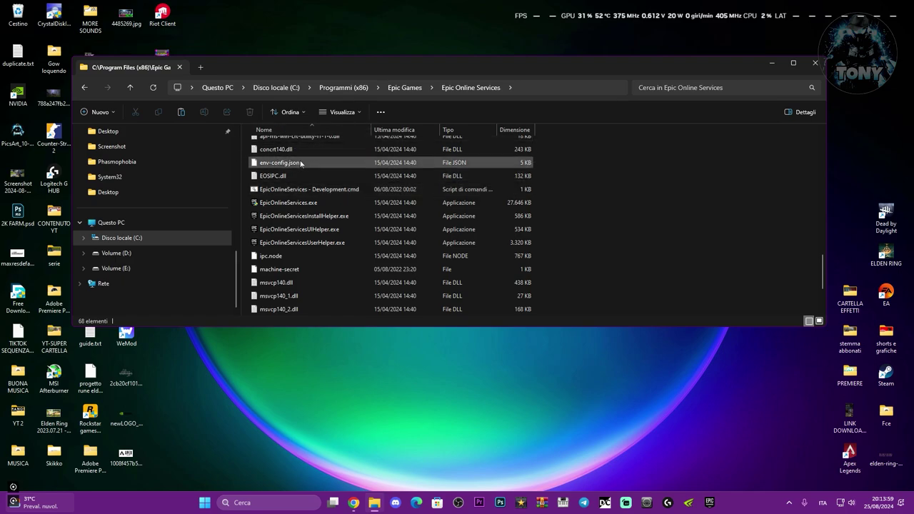
{"action": "left_click", "coordinate": [282, 190]}
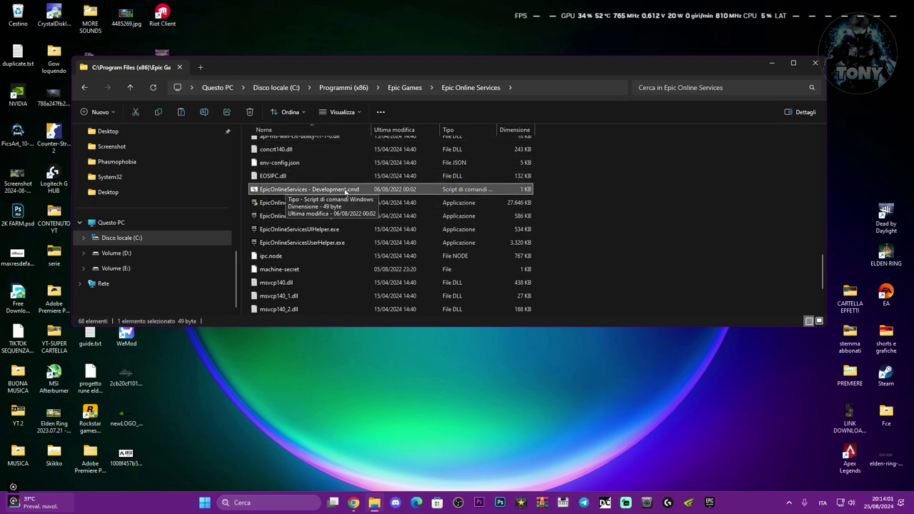
{"action": "scroll", "coordinate": [370, 191], "scroll_direction": "up", "scroll_amount": 10}
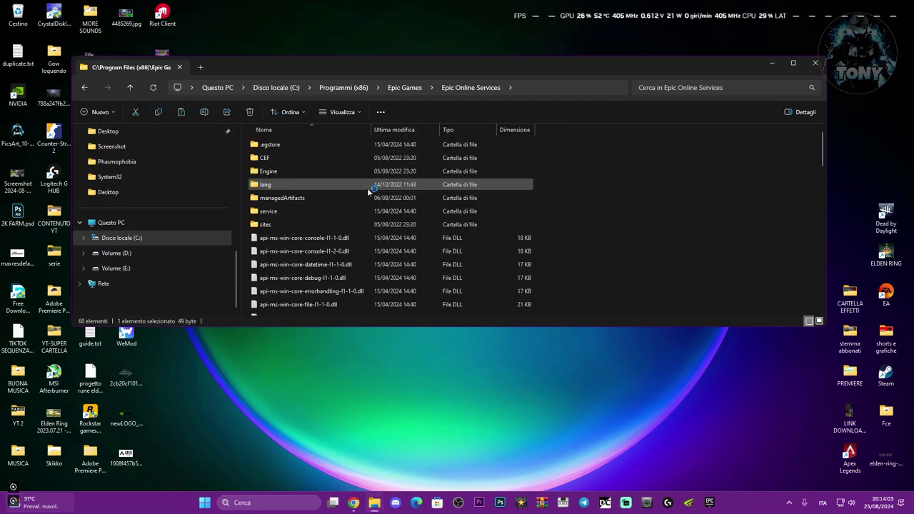
{"action": "scroll", "coordinate": [369, 191], "scroll_direction": "down", "scroll_amount": 10}
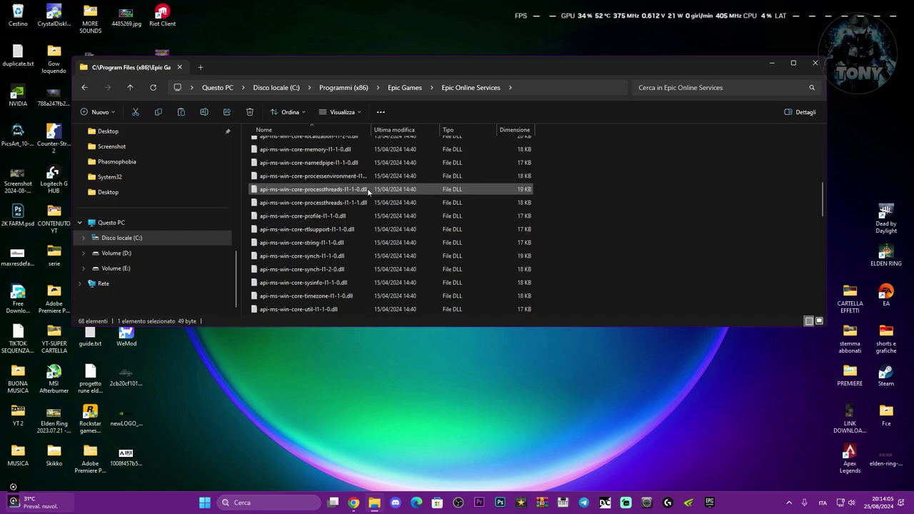
{"action": "scroll", "coordinate": [367, 187], "scroll_direction": "down", "scroll_amount": 2}
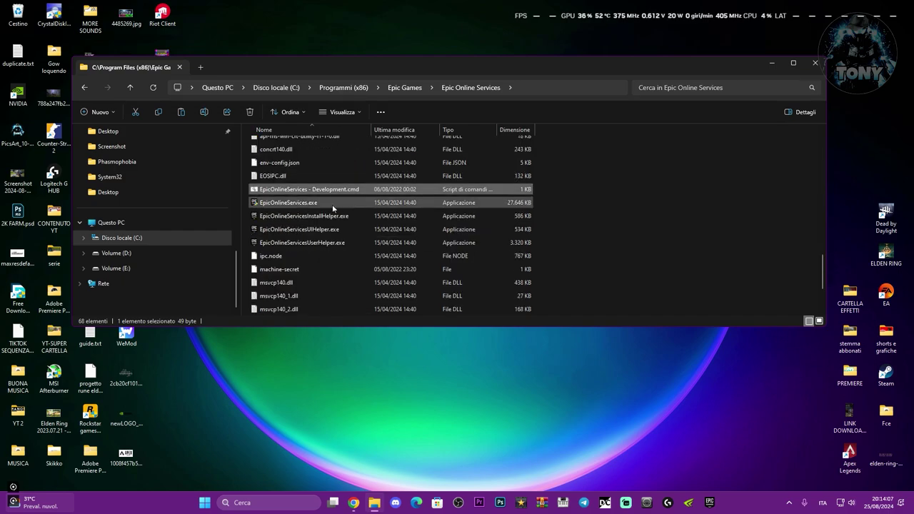
{"action": "left_click", "coordinate": [334, 204]}
{"action": "right_click", "coordinate": [334, 203]}
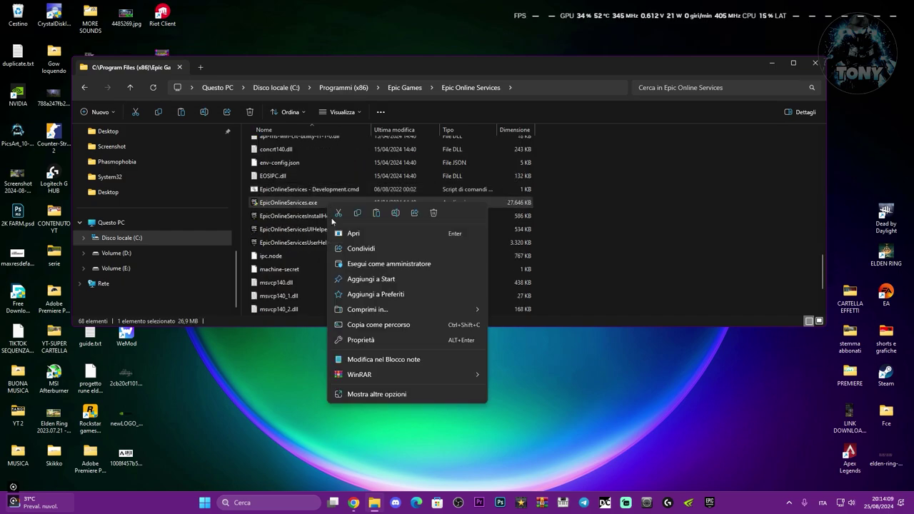
{"action": "left_click", "coordinate": [354, 395]}
{"action": "left_click", "coordinate": [357, 432]}
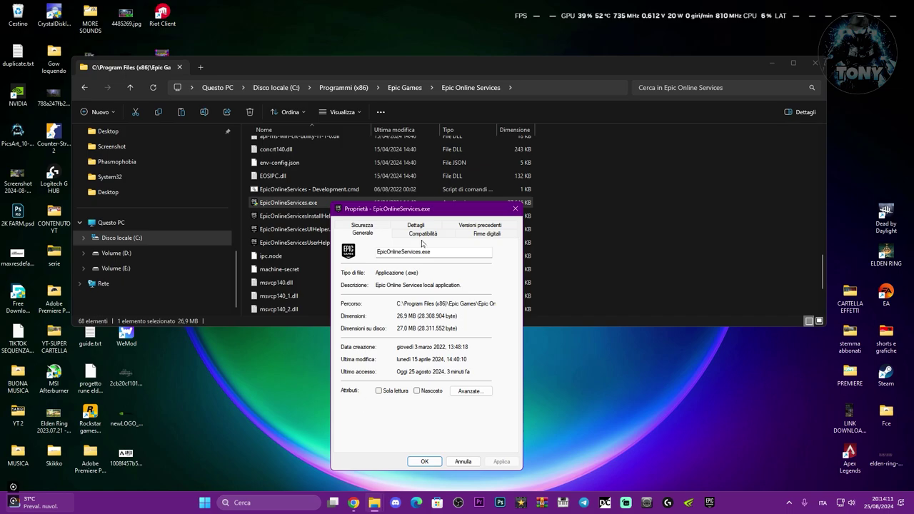
{"action": "left_click", "coordinate": [422, 234]}
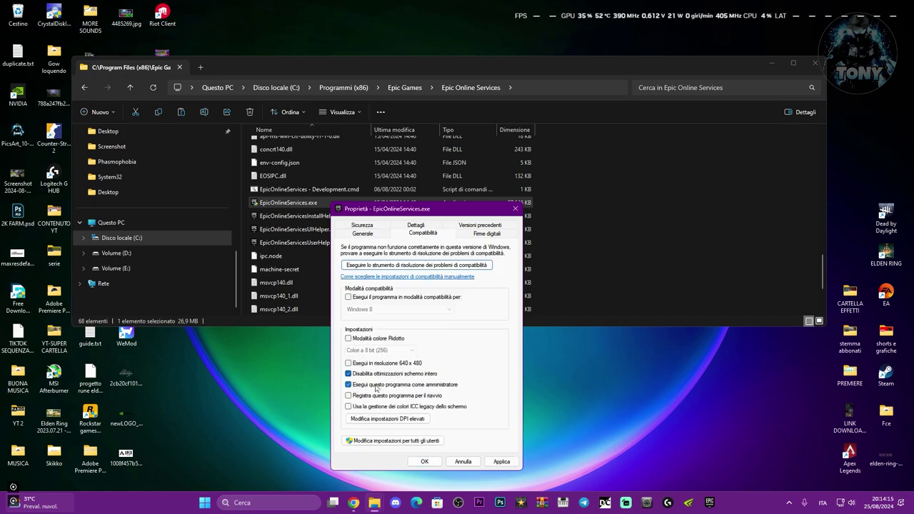
- In the high DPI settings of EpicOnlineServices.exe, enable the program DPI correction and override scaling with "Sistema (avanzato)"
{"action": "left_click", "coordinate": [383, 419]}
{"action": "left_click", "coordinate": [375, 294]}
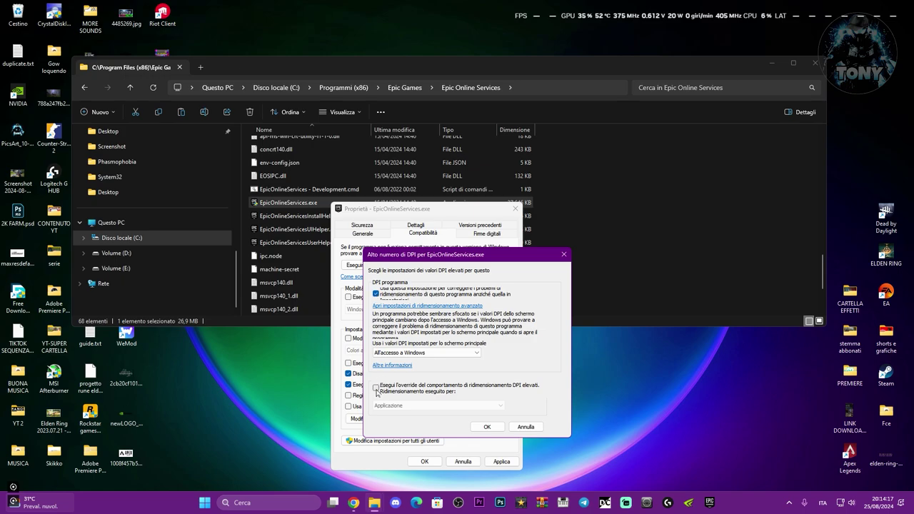
{"action": "left_click", "coordinate": [400, 406]}
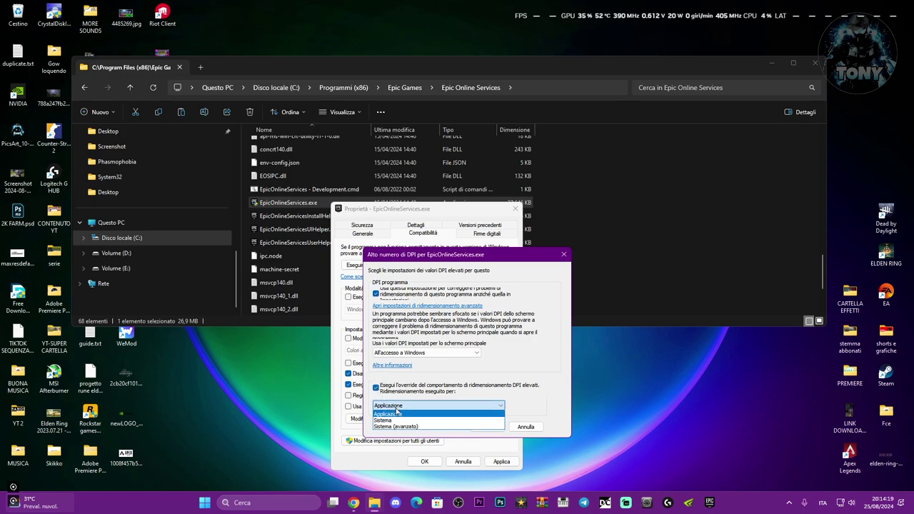
{"action": "left_click", "coordinate": [454, 428]}
{"action": "left_click", "coordinate": [483, 427]}
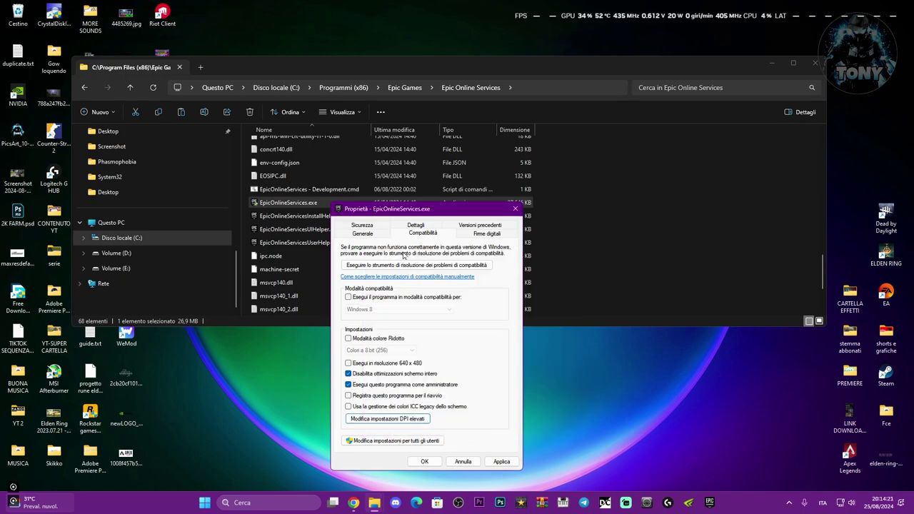
- Apply and confirm the compatibility changes to EpicOnlineServices.exe, and return to the Epic Games folder
{"action": "left_click", "coordinate": [502, 462]}
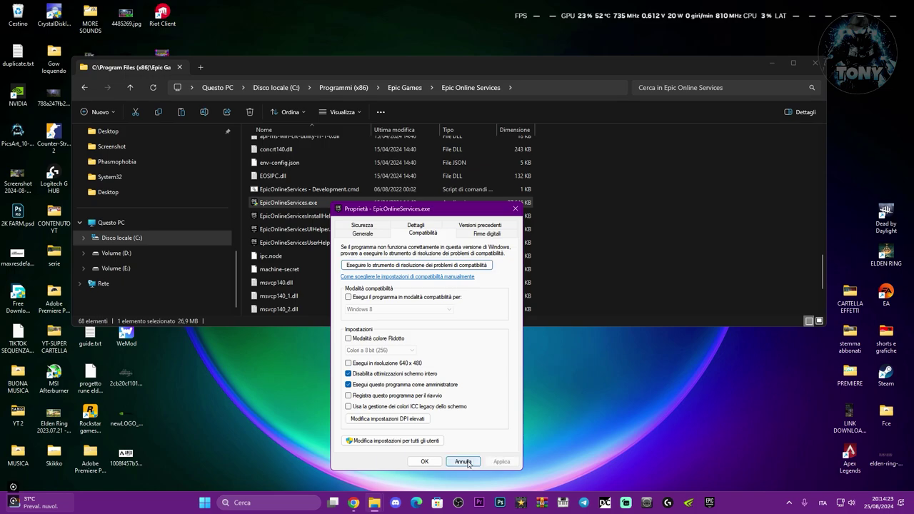
{"action": "left_click", "coordinate": [430, 463]}
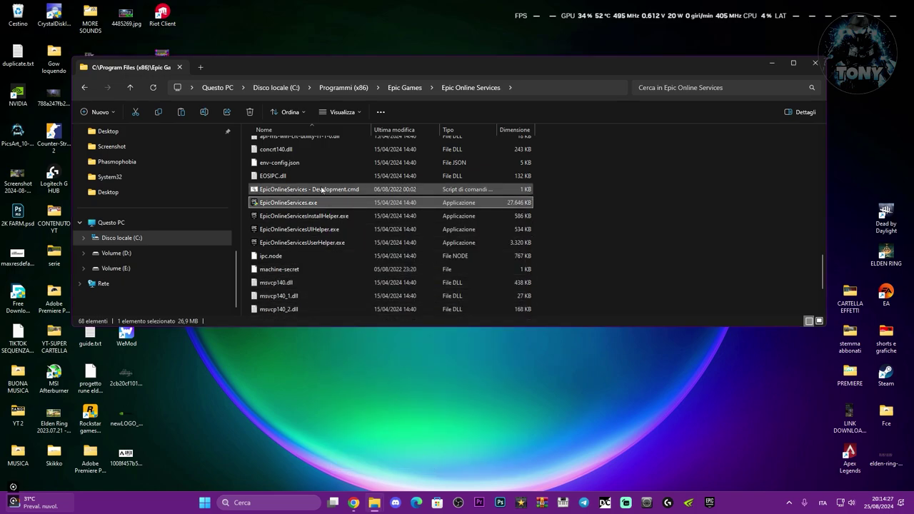
{"action": "left_click", "coordinate": [85, 88]}
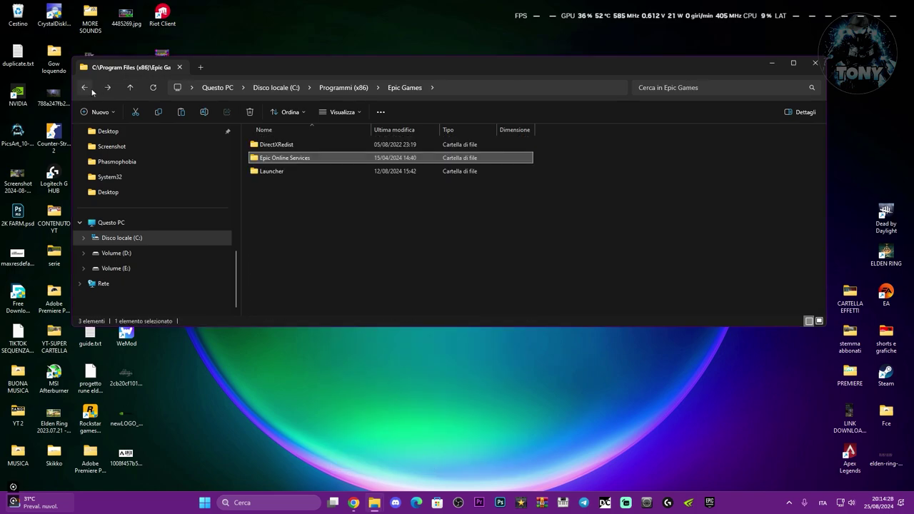
- Open the DirectXRedist folder and run DXSETUP.exe as administrator
{"action": "double_click", "coordinate": [324, 144]}
{"action": "left_click", "coordinate": [307, 188]}
{"action": "right_click", "coordinate": [307, 188]}
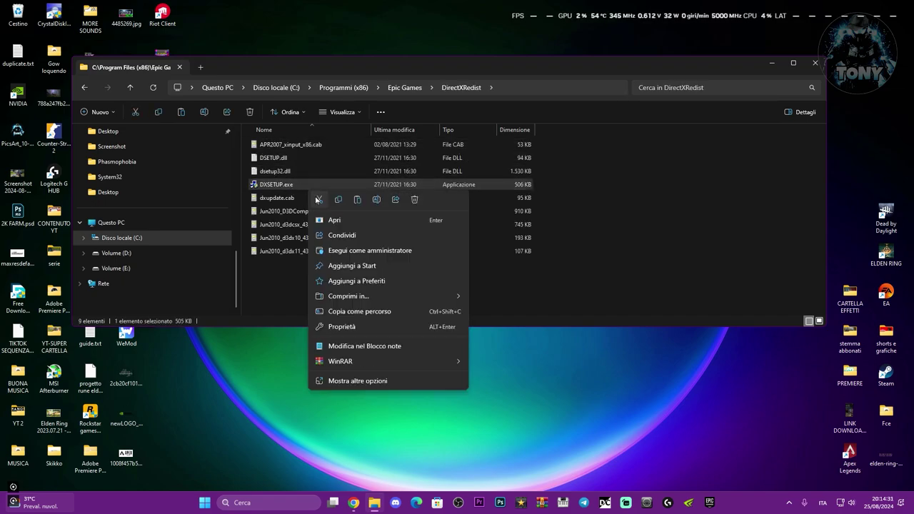
{"action": "left_click", "coordinate": [354, 250]}
{"action": "left_click", "coordinate": [404, 331]}
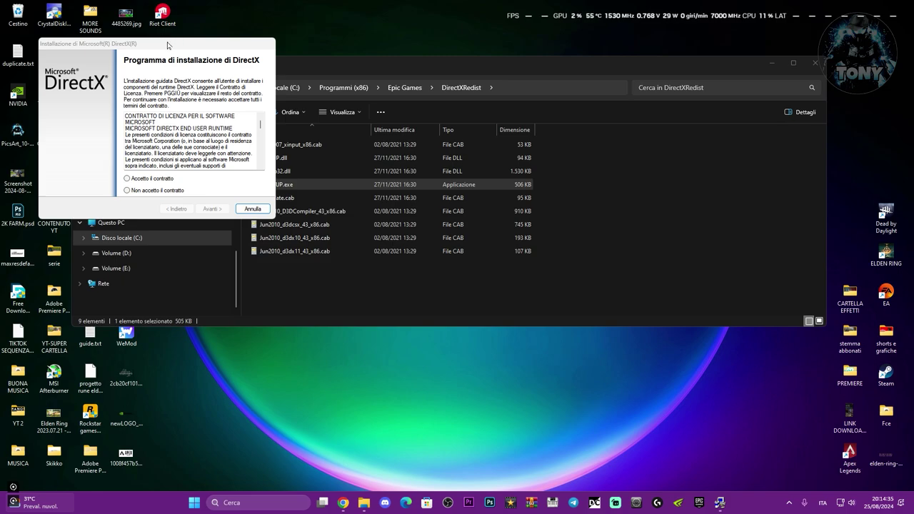
- Accept the DirectX licence agreement, install the DirectX components and finish the setup wizard
{"action": "left_click_drag", "start_coordinate": [154, 44], "coordinate": [610, 70]}
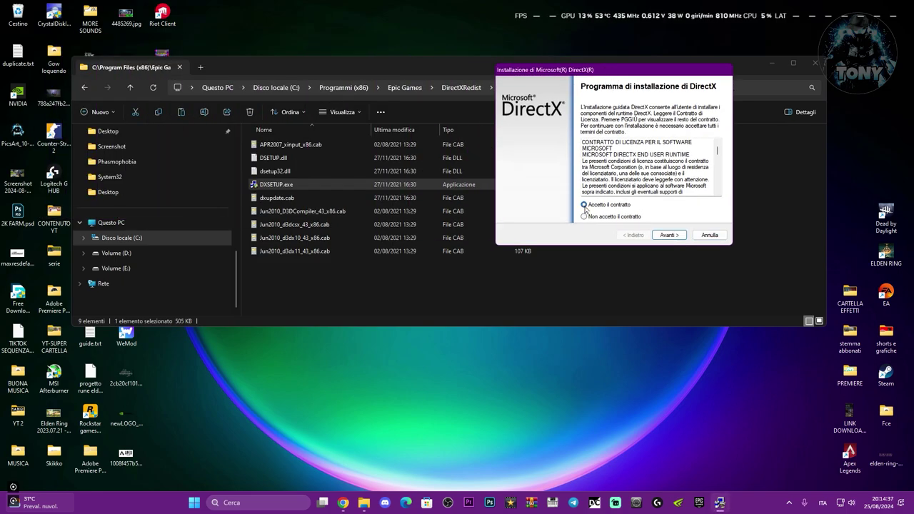
{"action": "left_click", "coordinate": [664, 236]}
{"action": "left_click", "coordinate": [667, 235]}
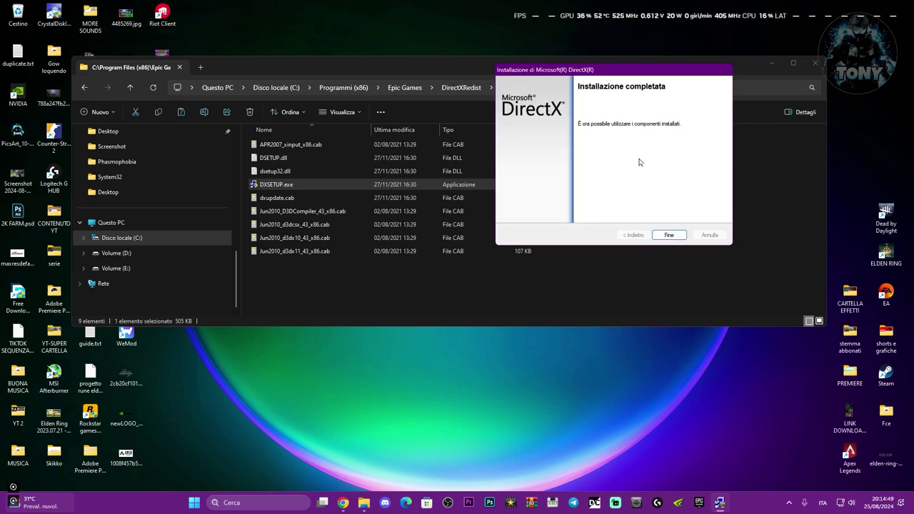
{"action": "left_click", "coordinate": [669, 235]}
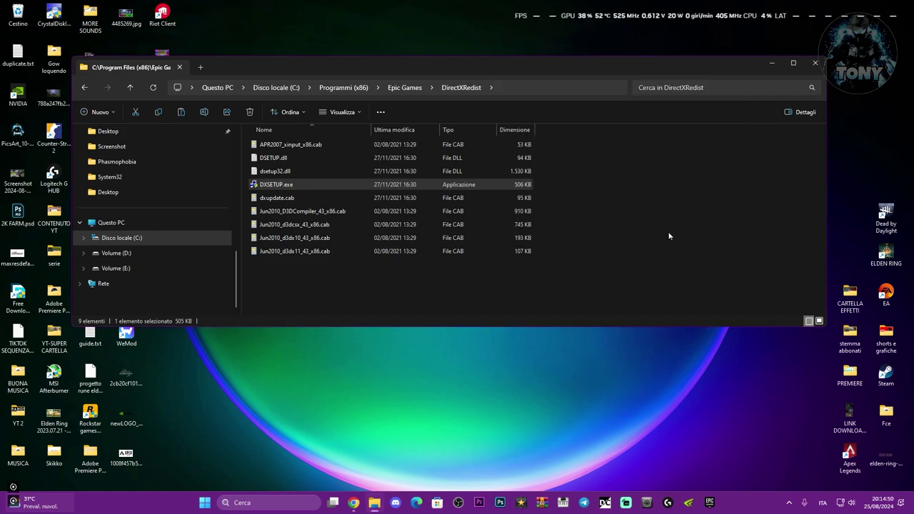
- Close the DirectXRedist folder window and open %appdata% through the Esegui (Run) dialog
{"action": "left_click", "coordinate": [814, 64]}
{"action": "left_click", "coordinate": [237, 502]}
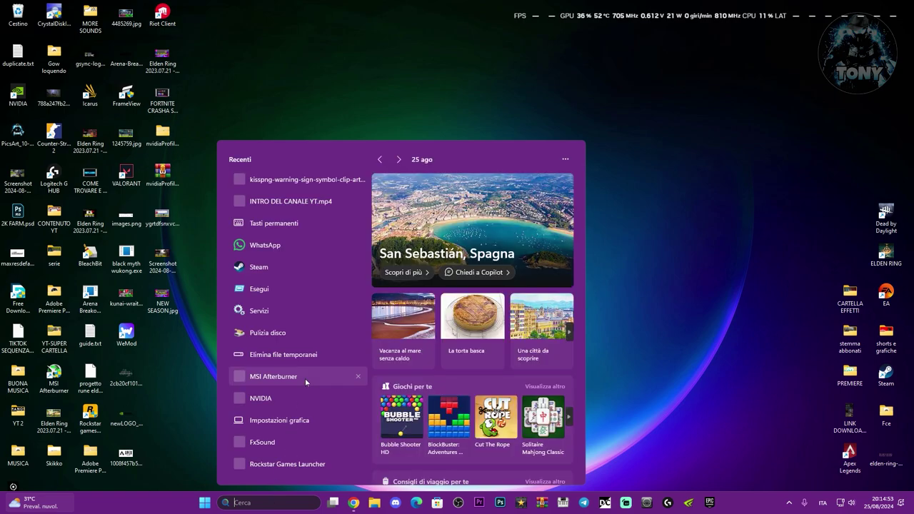
{"action": "type", "text": "ese"}
{"action": "key", "text": "Return"}
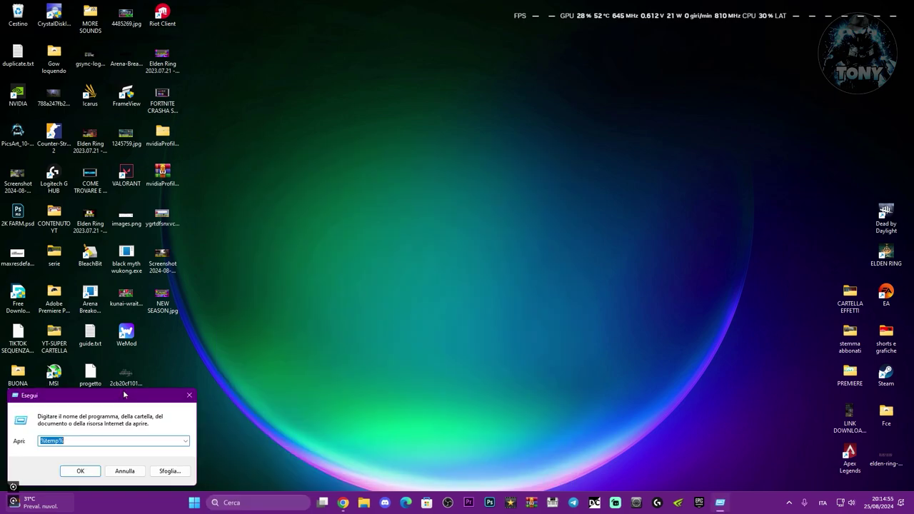
{"action": "left_click_drag", "start_coordinate": [125, 394], "coordinate": [502, 240]}
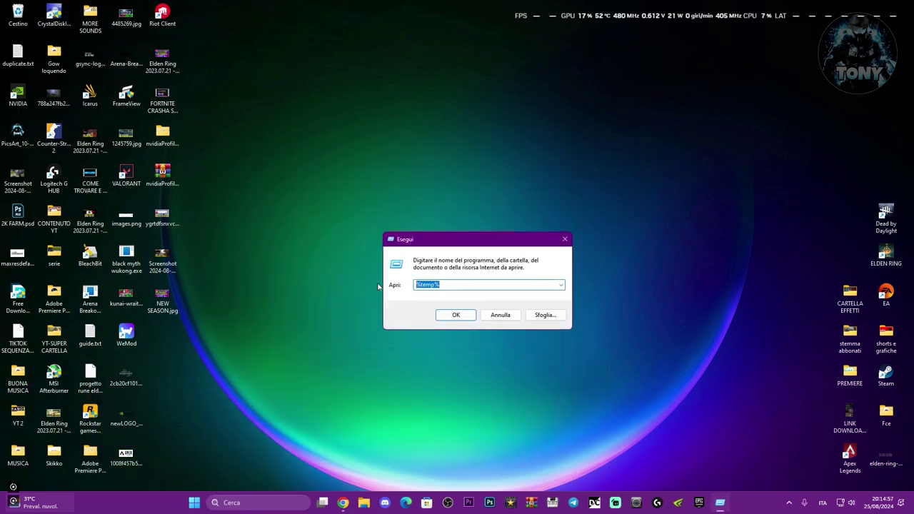
{"action": "type", "text": "%"}
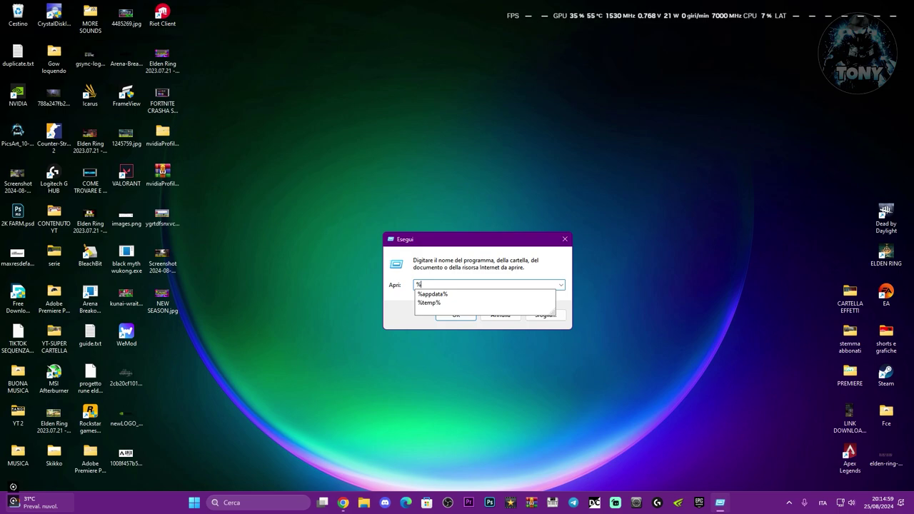
{"action": "type", "text": "appd"}
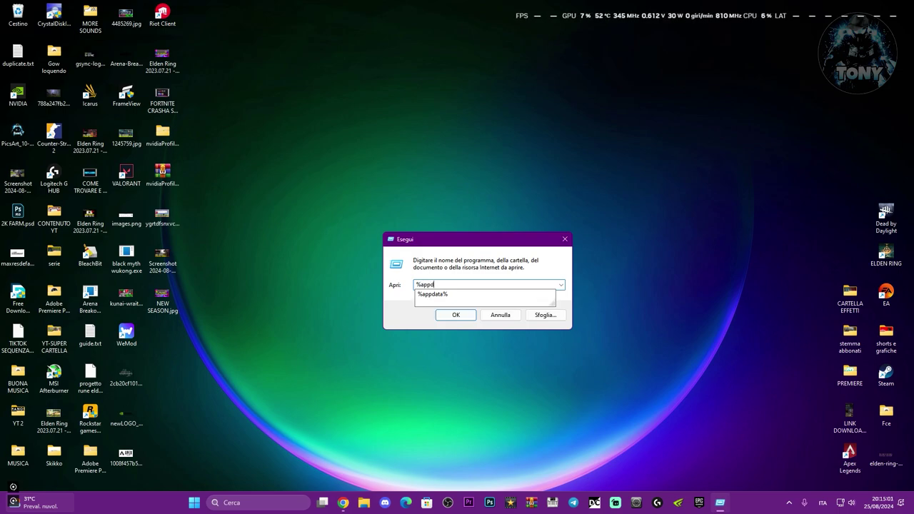
{"action": "type", "text": "ata%"}
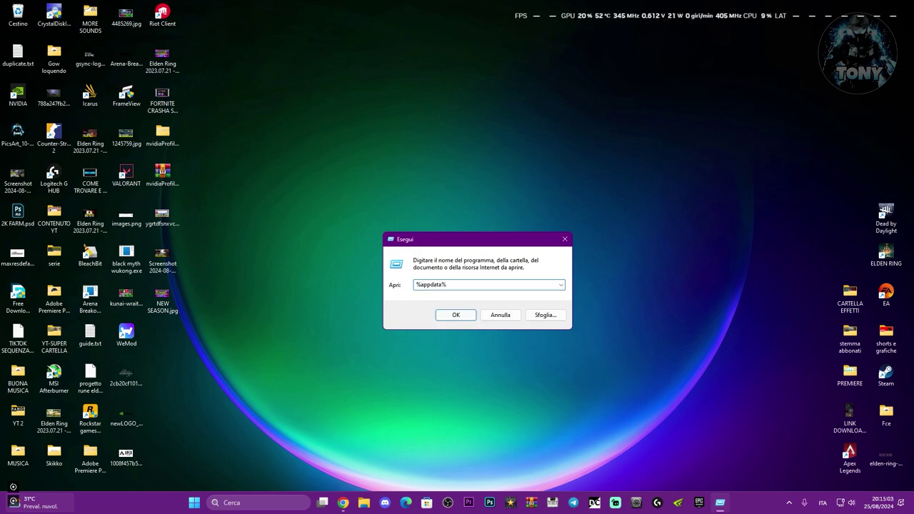
{"action": "key", "text": "End"}
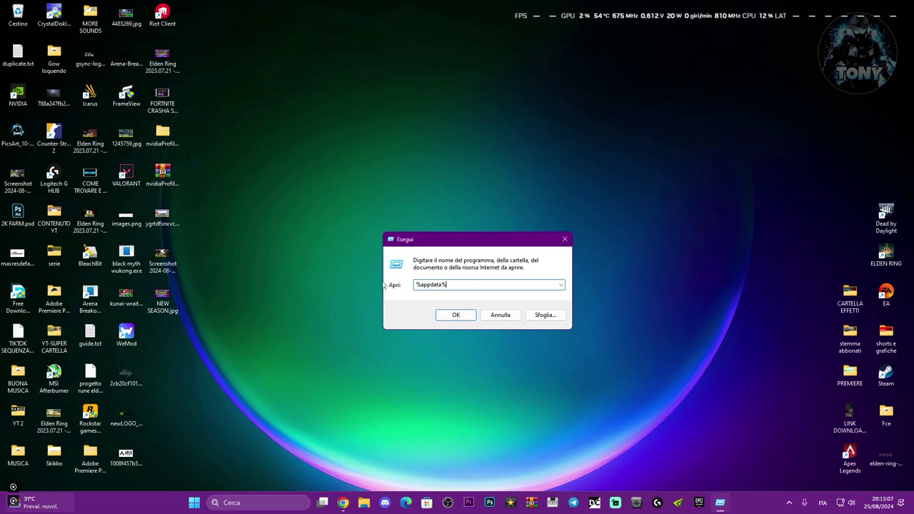
{"action": "left_click", "coordinate": [457, 316]}
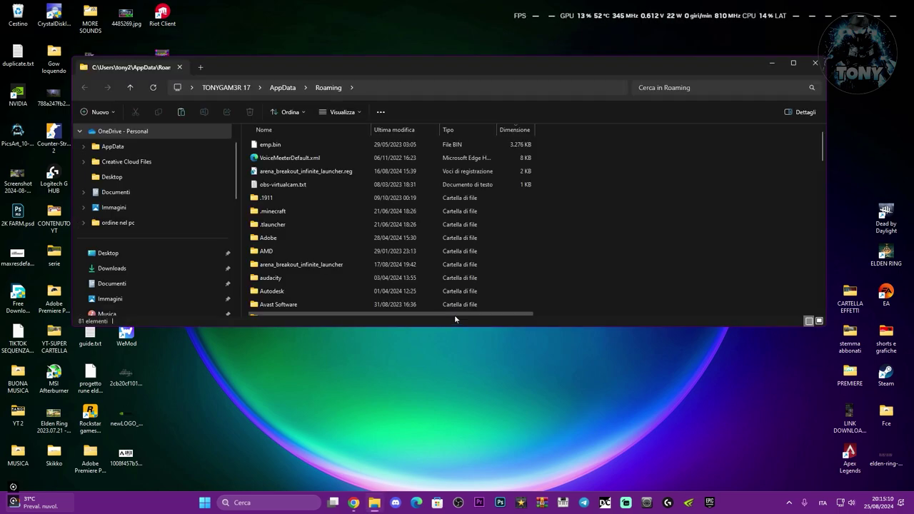
- Go to the Local folder inside AppData and try to delete its Epic Games folder
{"action": "left_click", "coordinate": [282, 87]}
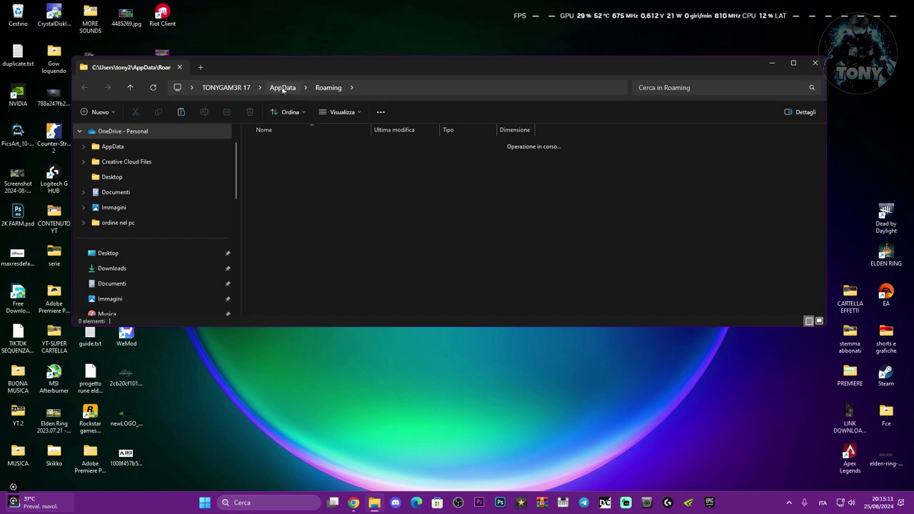
{"action": "double_click", "coordinate": [276, 143]}
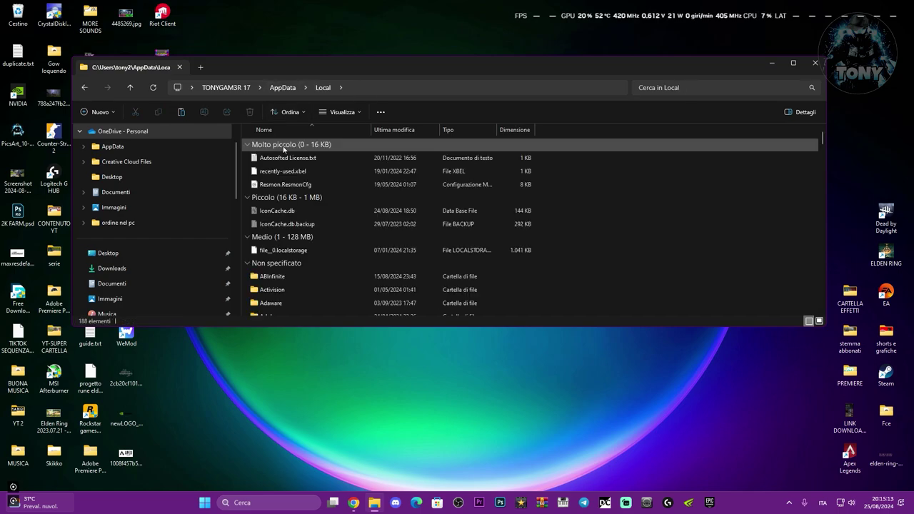
{"action": "scroll", "coordinate": [328, 171], "scroll_direction": "down", "scroll_amount": 3}
{"action": "scroll", "coordinate": [328, 179], "scroll_direction": "down", "scroll_amount": 10}
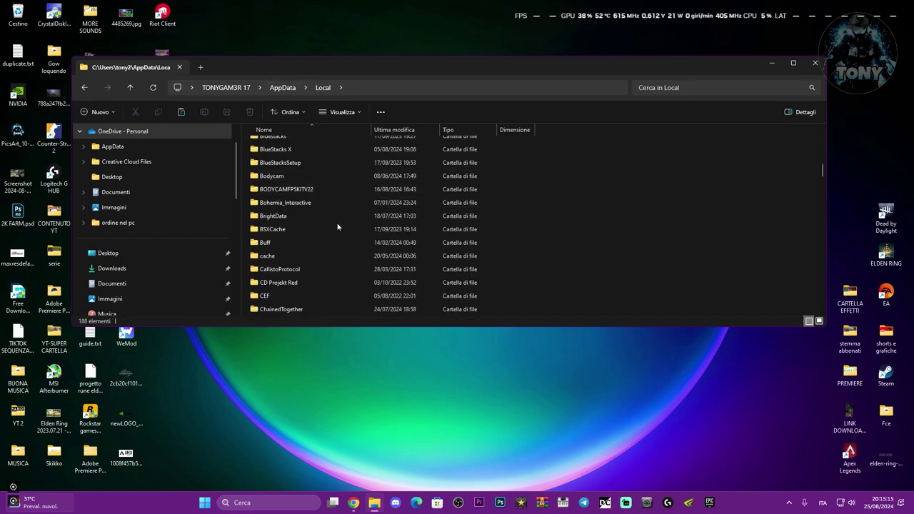
{"action": "scroll", "coordinate": [337, 218], "scroll_direction": "down", "scroll_amount": 3}
{"action": "scroll", "coordinate": [337, 222], "scroll_direction": "down", "scroll_amount": 1}
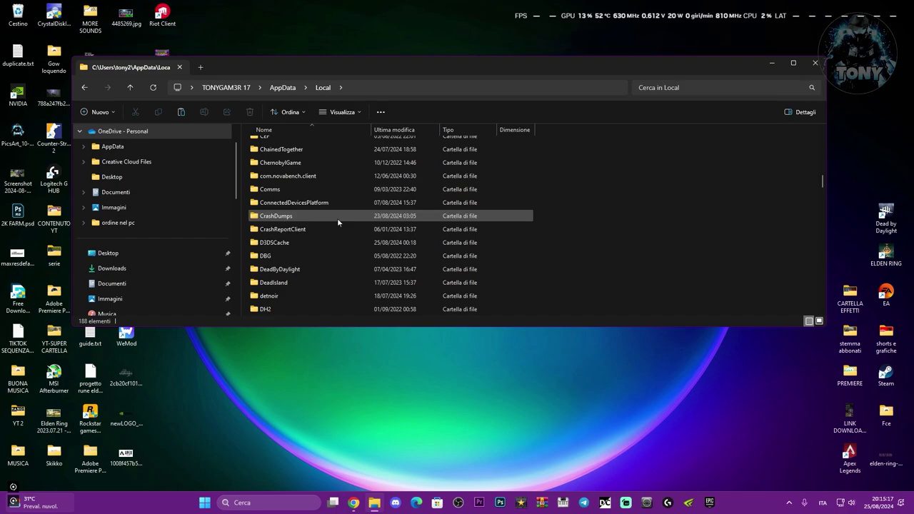
{"action": "scroll", "coordinate": [337, 222], "scroll_direction": "down", "scroll_amount": 3}
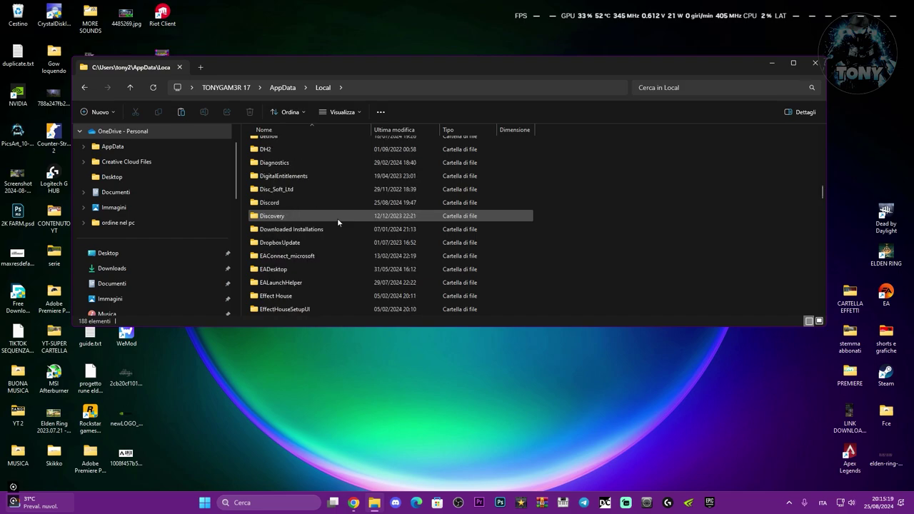
{"action": "scroll", "coordinate": [337, 222], "scroll_direction": "down", "scroll_amount": 1}
{"action": "scroll", "coordinate": [338, 222], "scroll_direction": "down", "scroll_amount": 1}
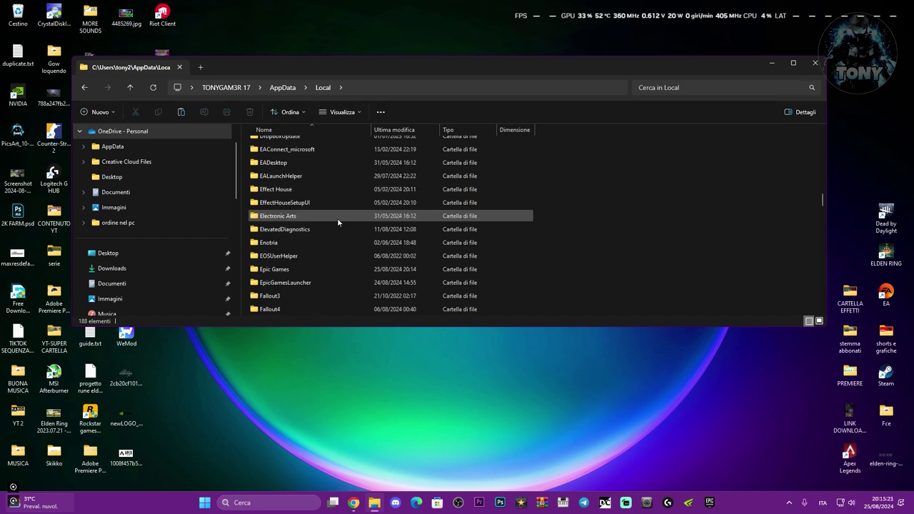
{"action": "left_click", "coordinate": [303, 269]}
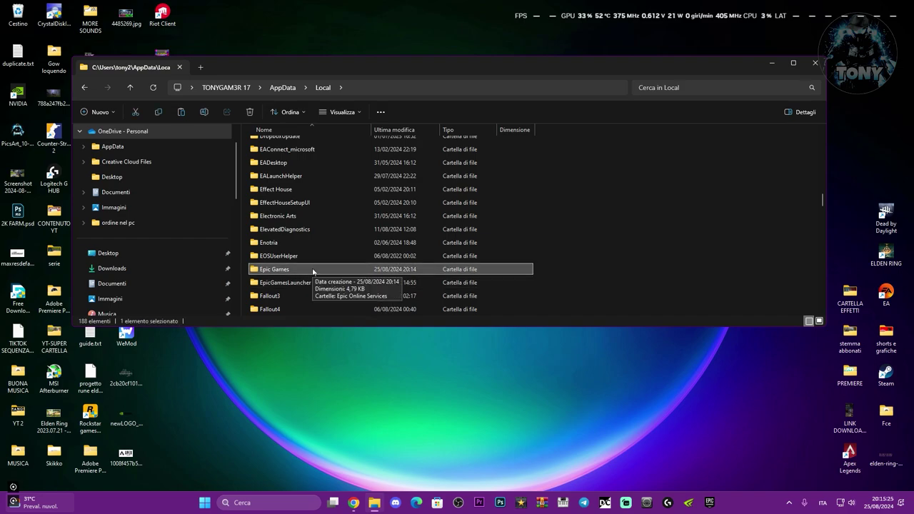
{"action": "key", "text": "Delete"}
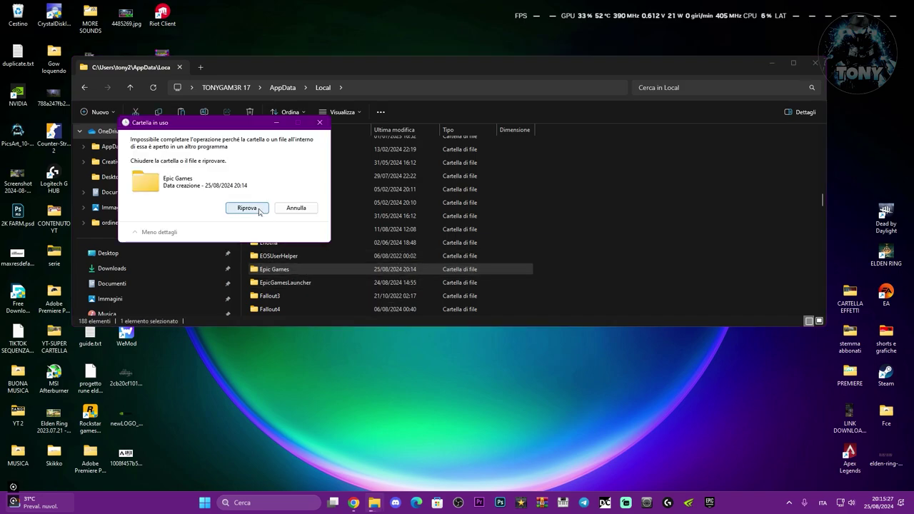
- Exit the Epic Games Launcher running in the background and retry deleting the Epic Games folder
{"action": "left_click", "coordinate": [788, 502]}
{"action": "right_click", "coordinate": [752, 455]}
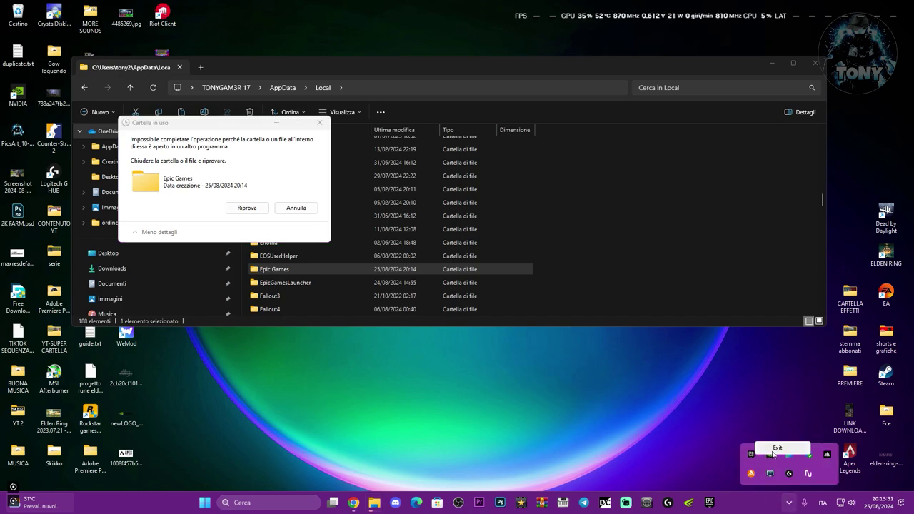
{"action": "left_click", "coordinate": [776, 448]}
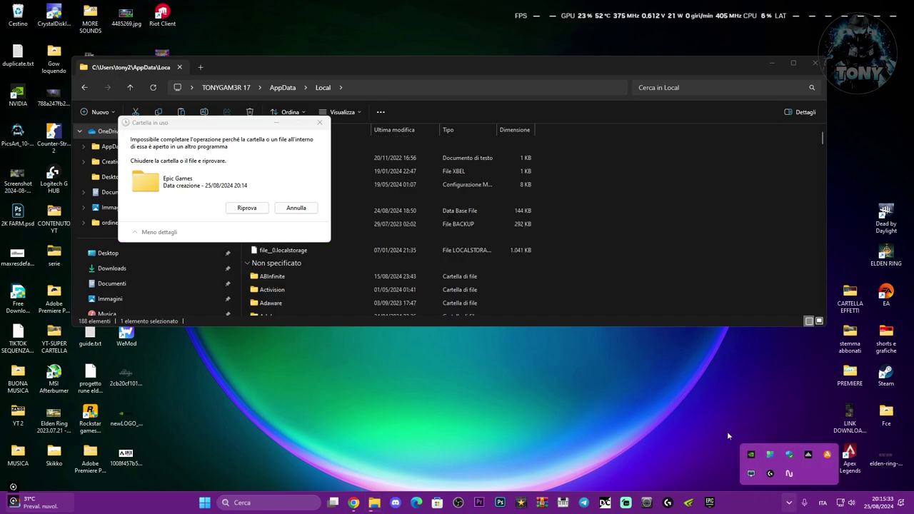
{"action": "left_click", "coordinate": [237, 209]}
{"action": "left_click", "coordinate": [237, 210]}
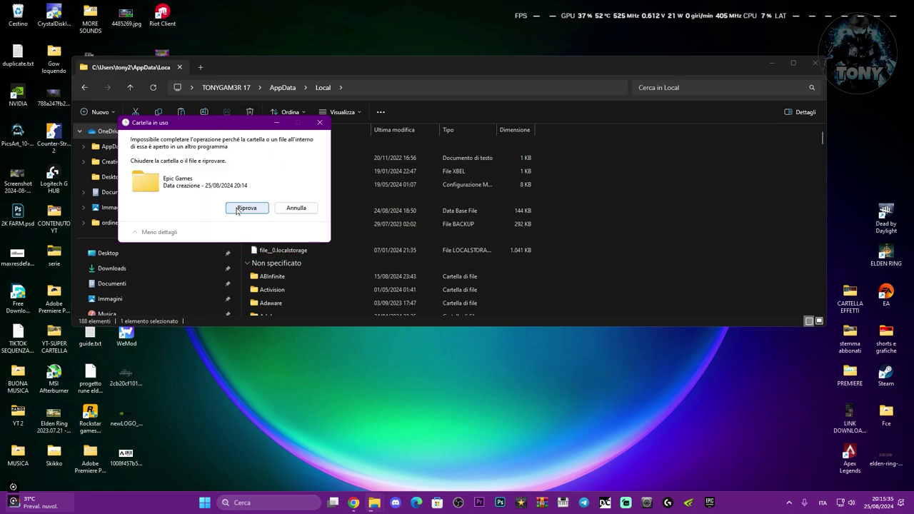
{"action": "left_click", "coordinate": [237, 207]}
- Open the Saved folder of EpicGamesLauncher inside AppData\Local
{"action": "scroll", "coordinate": [341, 254], "scroll_direction": "down", "scroll_amount": 10}
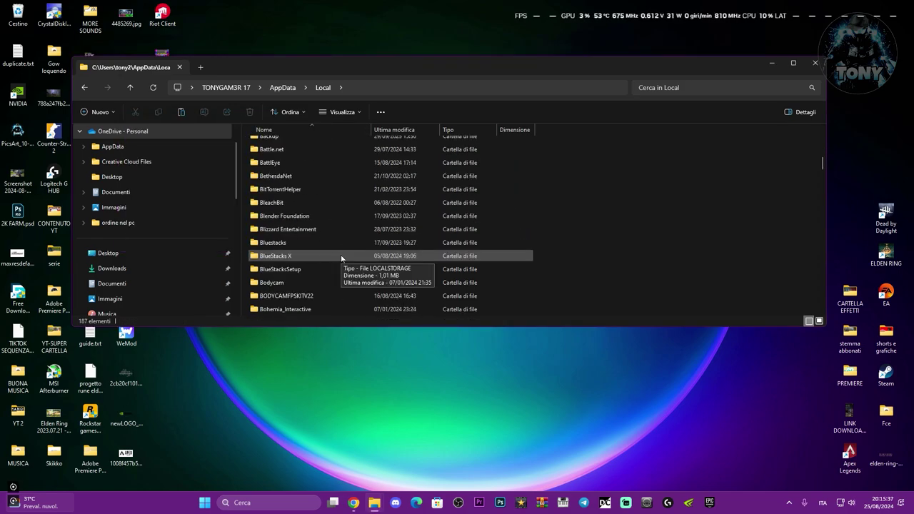
{"action": "scroll", "coordinate": [341, 254], "scroll_direction": "down", "scroll_amount": 8}
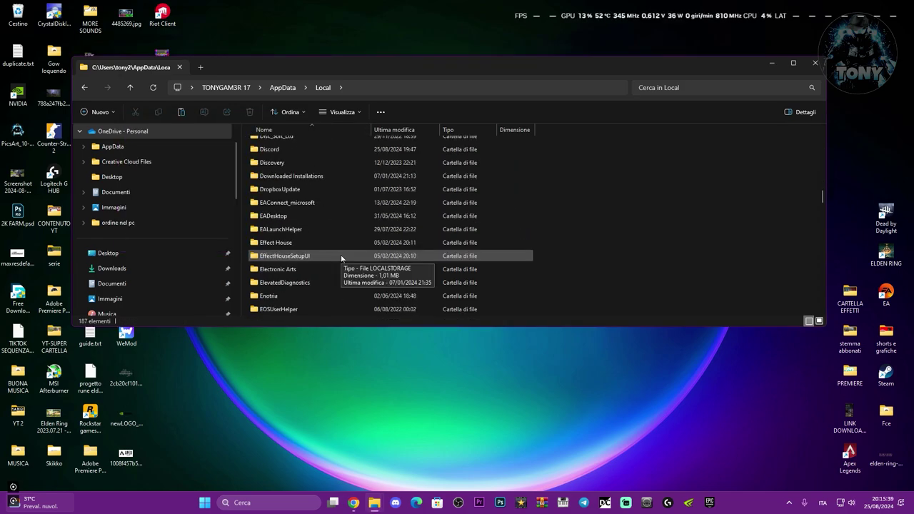
{"action": "left_click", "coordinate": [303, 269]}
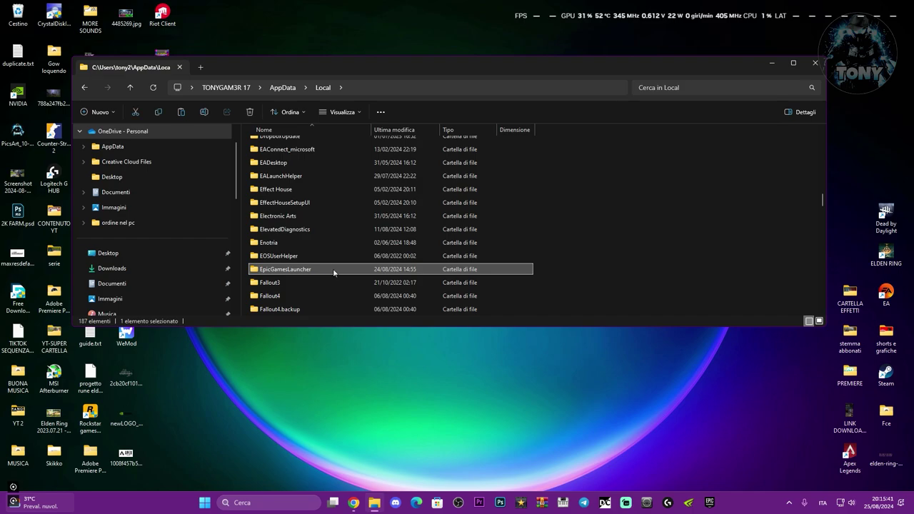
{"action": "double_click", "coordinate": [333, 269]}
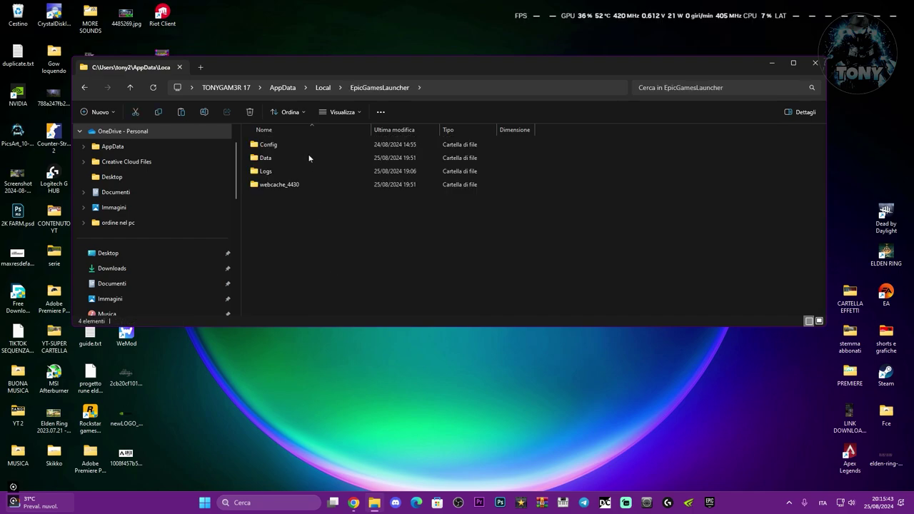
{"action": "double_click", "coordinate": [308, 145]}
{"action": "left_click", "coordinate": [84, 88]}
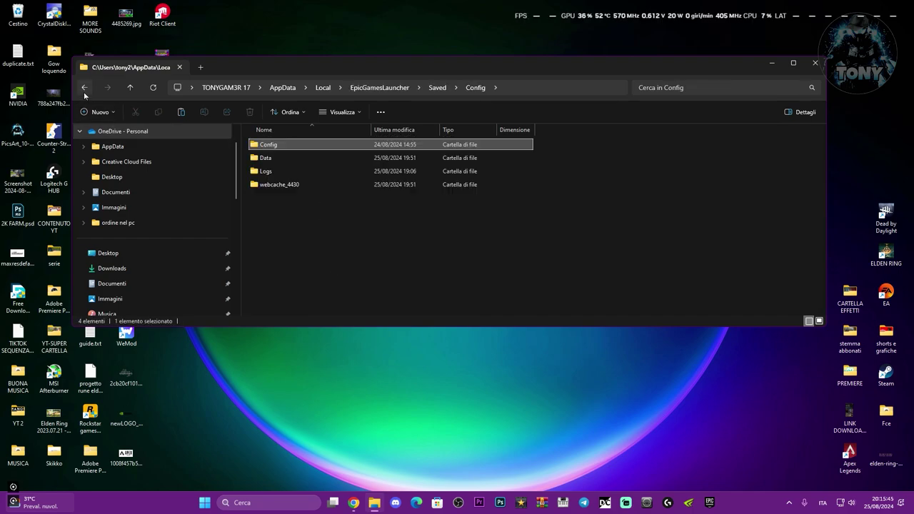
{"action": "left_click", "coordinate": [84, 87]}
{"action": "left_click", "coordinate": [107, 87]}
- Delete all files and folders inside the webcache_4430 folder of EpicGamesLauncher\Saved
{"action": "double_click", "coordinate": [307, 184]}
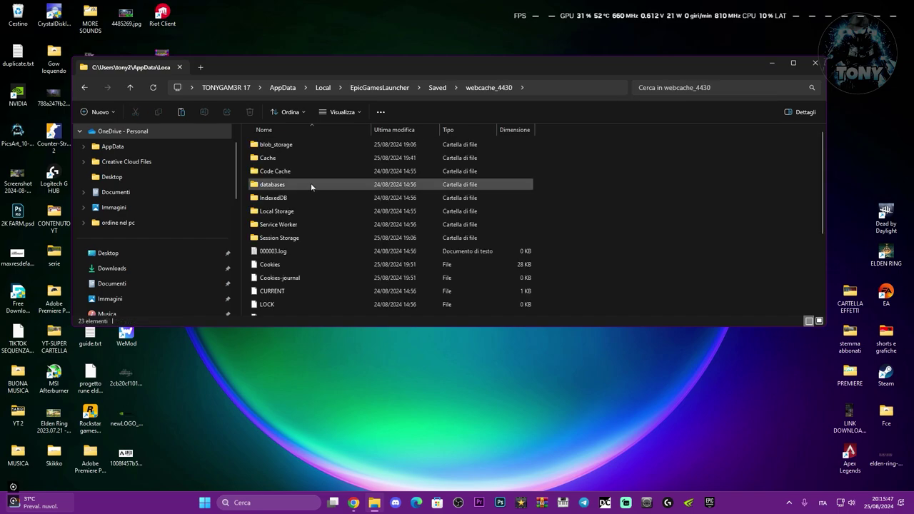
{"action": "left_click_drag", "start_coordinate": [244, 142], "coordinate": [409, 325]}
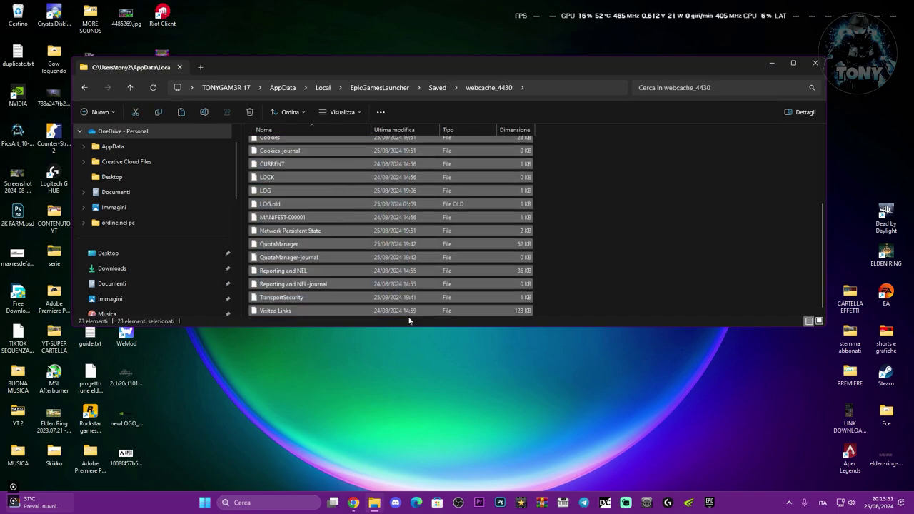
{"action": "key", "text": "Delete"}
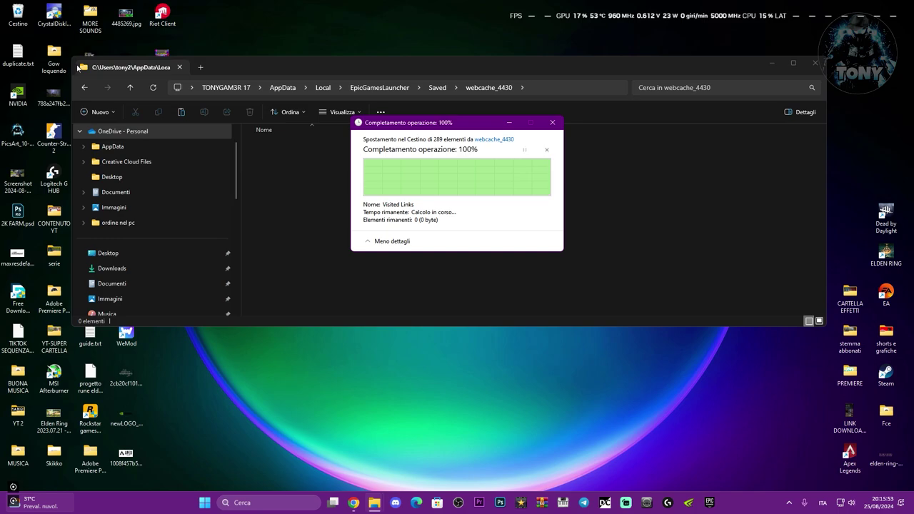
- Empty the Recycle Bin and permanently delete its contents
{"action": "right_click", "coordinate": [27, 36]}
{"action": "left_click", "coordinate": [57, 65]}
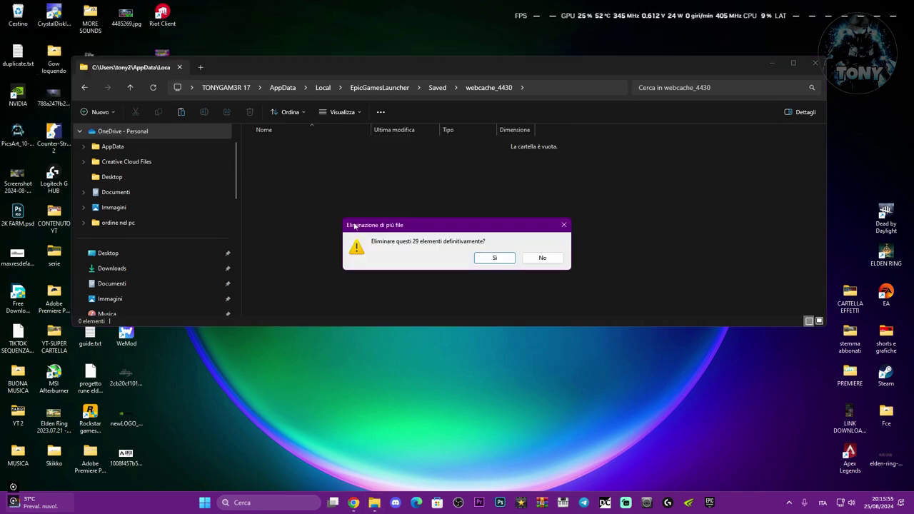
{"action": "left_click", "coordinate": [493, 259]}
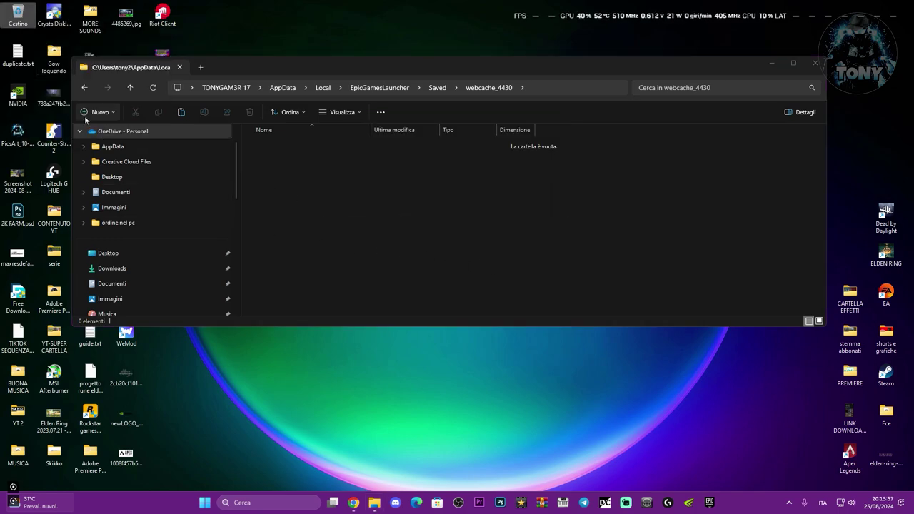
- Return from the emptied webcache_4430 folder to AppData\Local and close the folder window
{"action": "left_click", "coordinate": [84, 87]}
{"action": "left_click", "coordinate": [84, 87]}
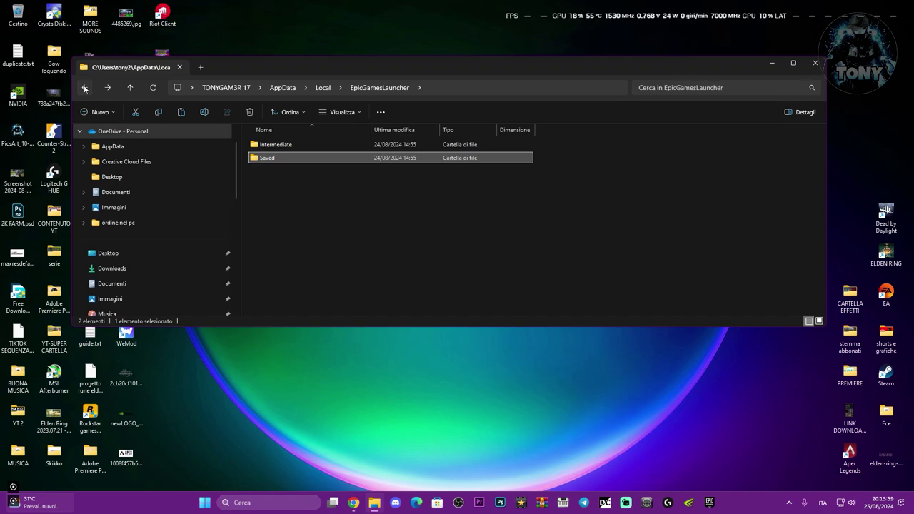
{"action": "left_click", "coordinate": [85, 87]}
{"action": "scroll", "coordinate": [357, 261], "scroll_direction": "down", "scroll_amount": 1}
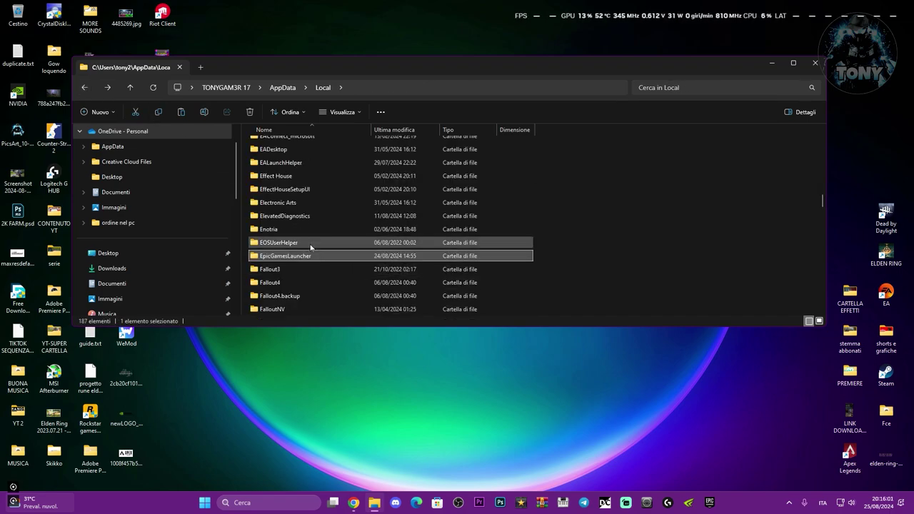
{"action": "left_click", "coordinate": [815, 62]}
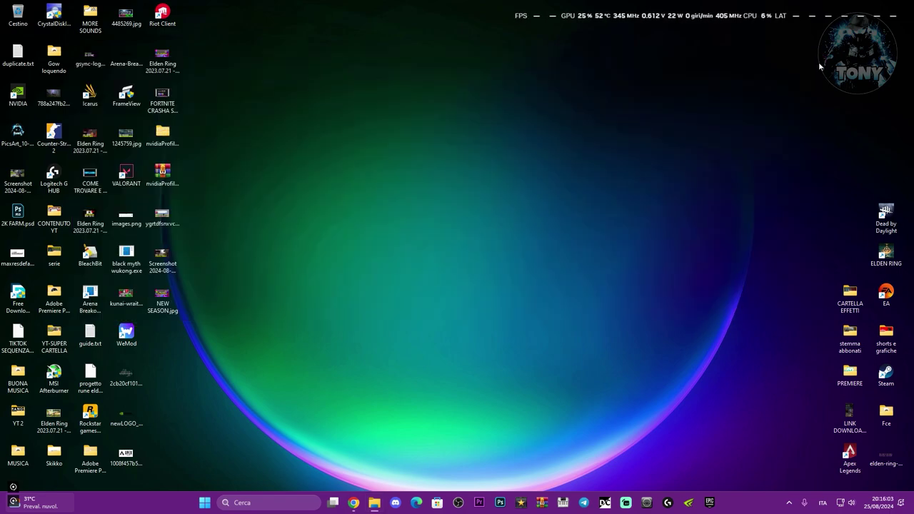
- Search for "servizi", launch the Windows Services console, and open the properties of Epic Online Services
{"action": "left_click", "coordinate": [300, 503]}
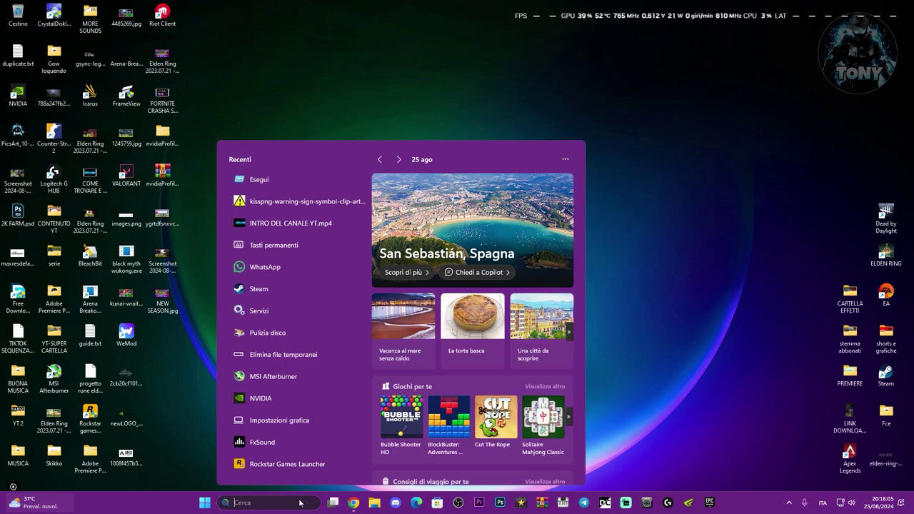
{"action": "type", "text": "servizi"}
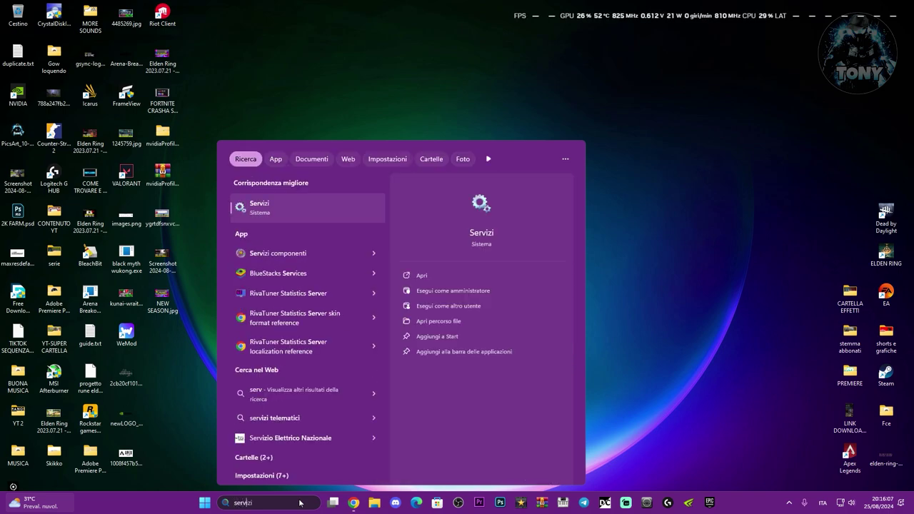
{"action": "key", "text": "Return"}
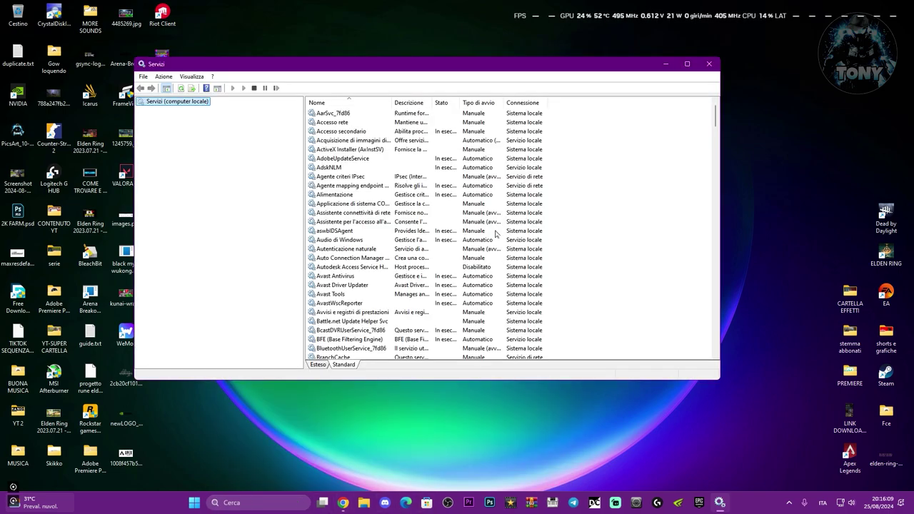
{"action": "scroll", "coordinate": [496, 234], "scroll_direction": "down", "scroll_amount": 15}
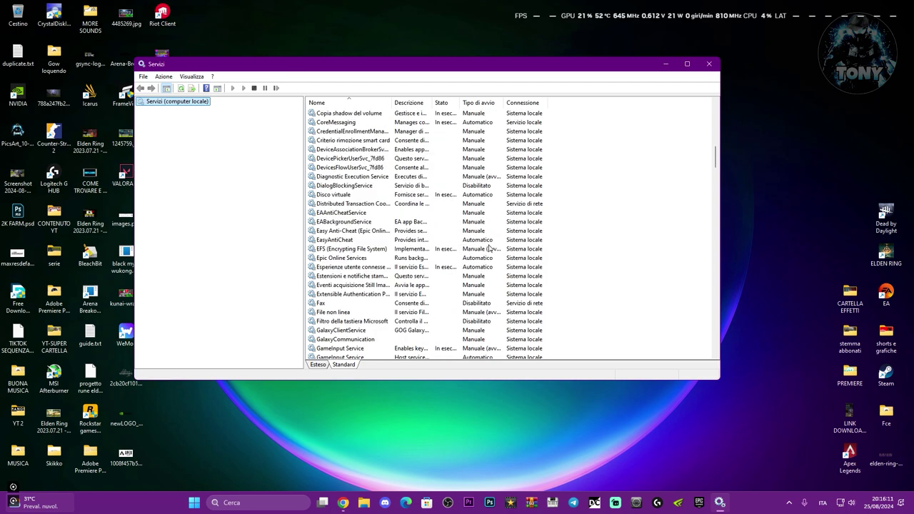
{"action": "double_click", "coordinate": [349, 258]}
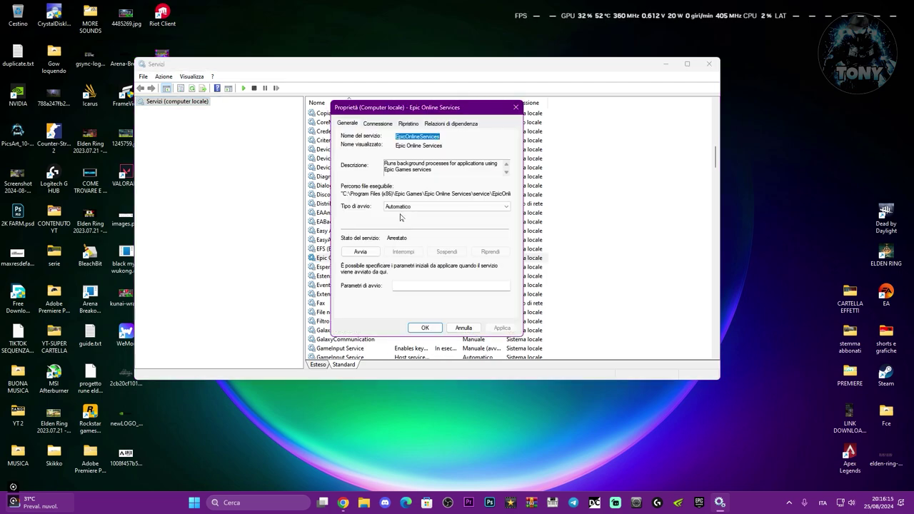
- Set the Epic Online Services startup type to Automatico, start the service, and apply the changes before closing Services
{"action": "left_click", "coordinate": [411, 207]}
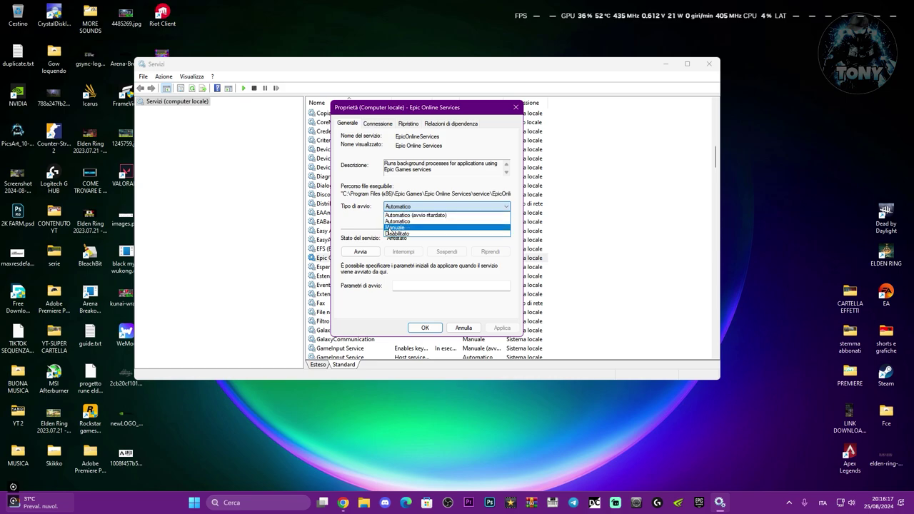
{"action": "left_click", "coordinate": [397, 221]}
{"action": "left_click", "coordinate": [404, 207]}
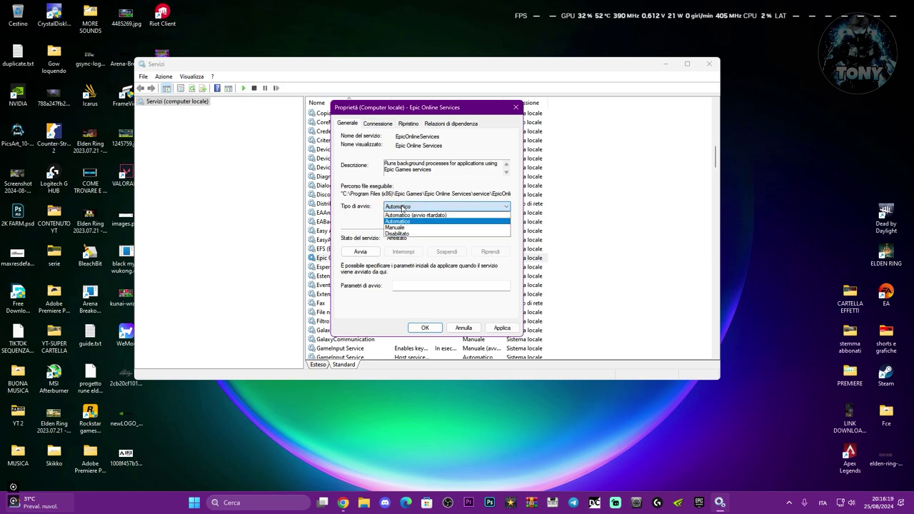
{"action": "left_click", "coordinate": [394, 222]}
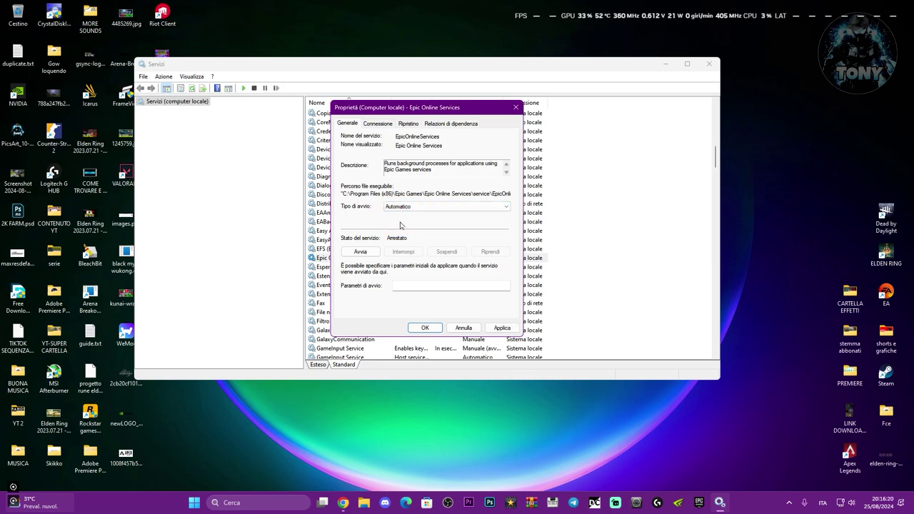
{"action": "left_click", "coordinate": [365, 253]}
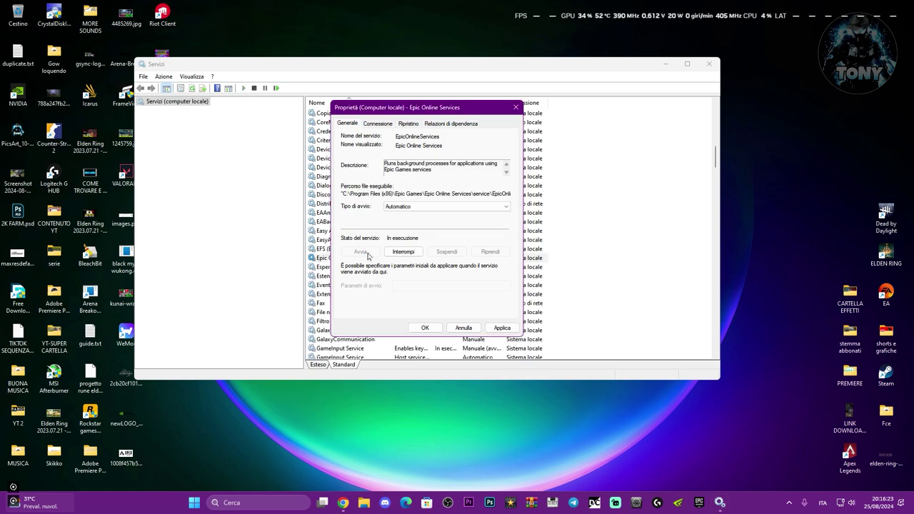
{"action": "left_click", "coordinate": [501, 328]}
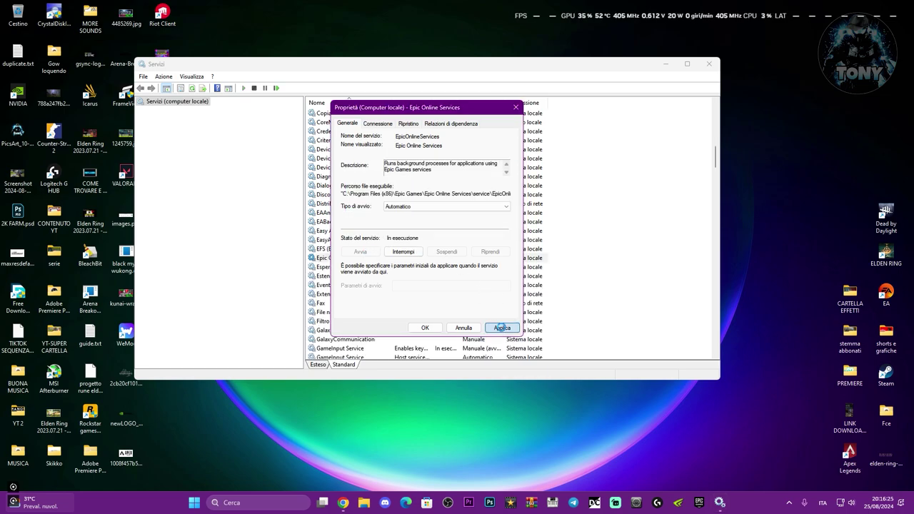
{"action": "left_click", "coordinate": [425, 328]}
{"action": "left_click", "coordinate": [707, 64]}
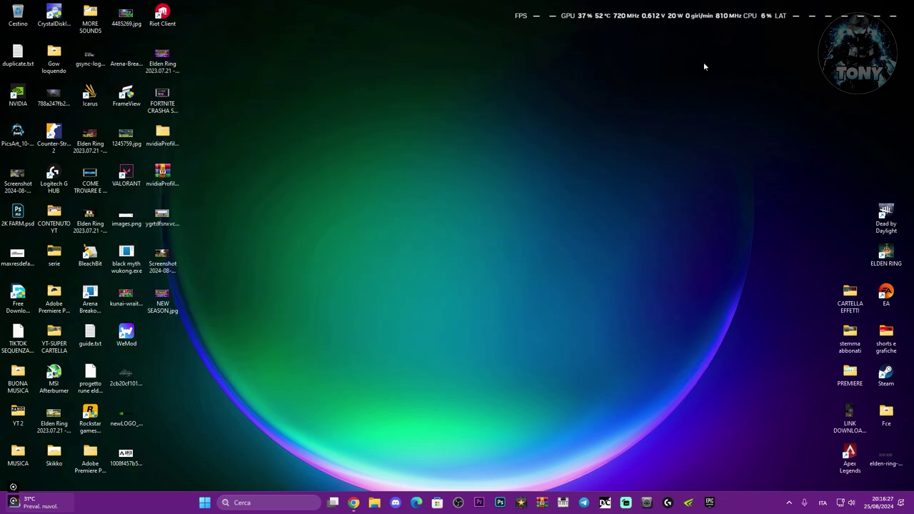
- Launch the Epic Games Launcher with permission to change the device, and check the "Giochi a cui gioco!!" library collection before returning to the store
{"action": "left_click", "coordinate": [709, 503]}
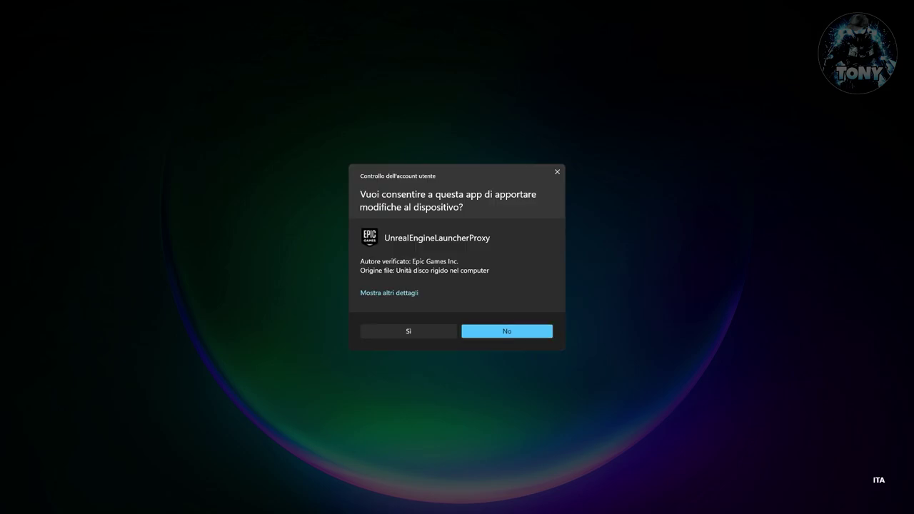
{"action": "left_click", "coordinate": [429, 327]}
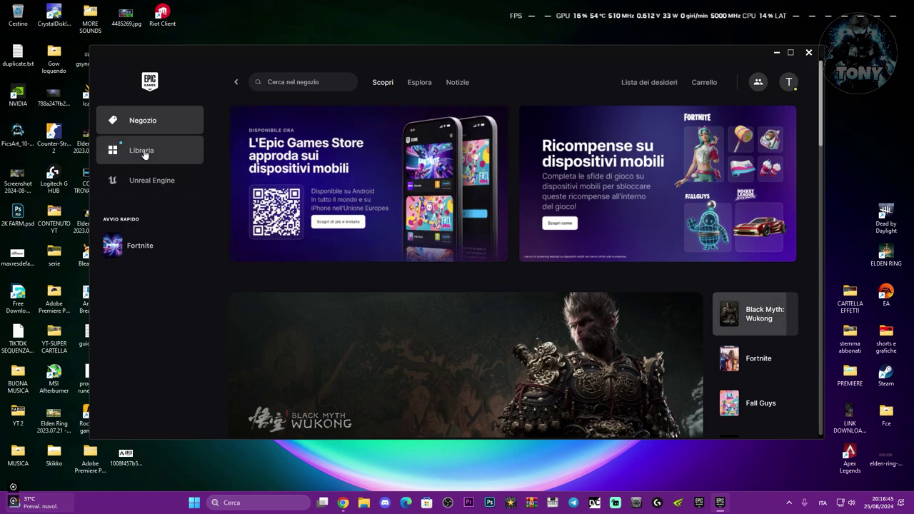
{"action": "left_click", "coordinate": [144, 153]}
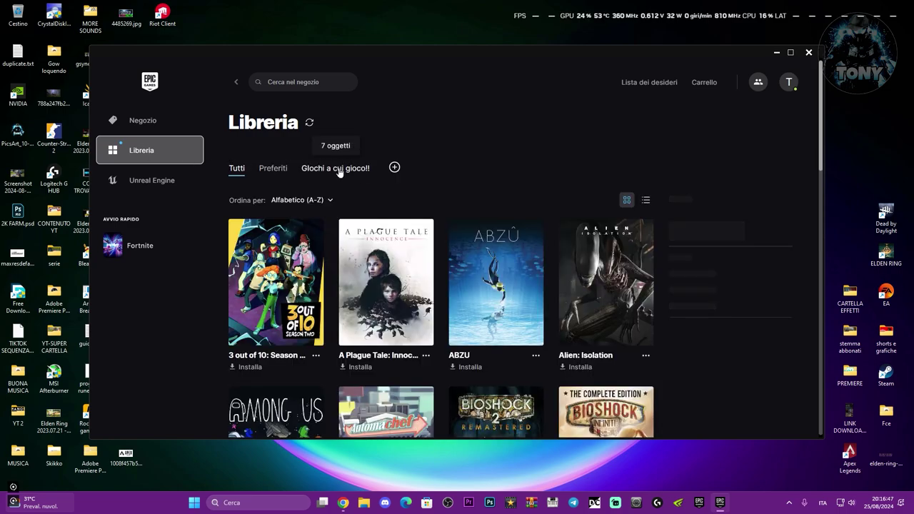
{"action": "left_click", "coordinate": [336, 168]}
{"action": "scroll", "coordinate": [574, 375], "scroll_direction": "down", "scroll_amount": 3}
{"action": "scroll", "coordinate": [574, 375], "scroll_direction": "up", "scroll_amount": 3}
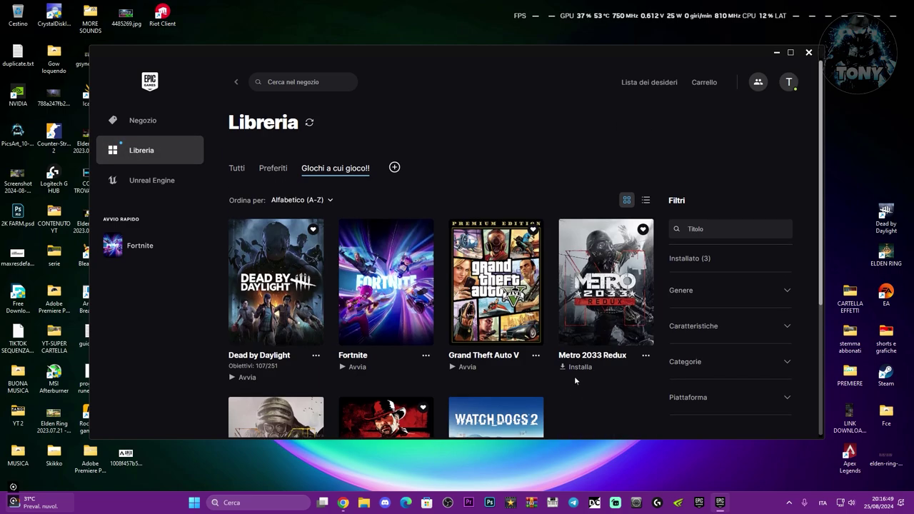
{"action": "scroll", "coordinate": [574, 375], "scroll_direction": "down", "scroll_amount": 3}
{"action": "left_click", "coordinate": [146, 122]}
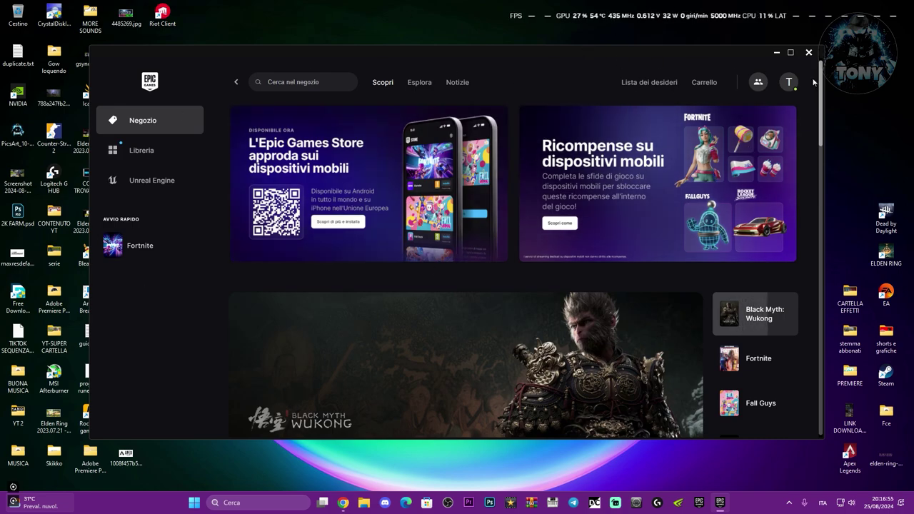
- Open the launcher's settings and review the preferences and desktop notification options
{"action": "left_click", "coordinate": [788, 83]}
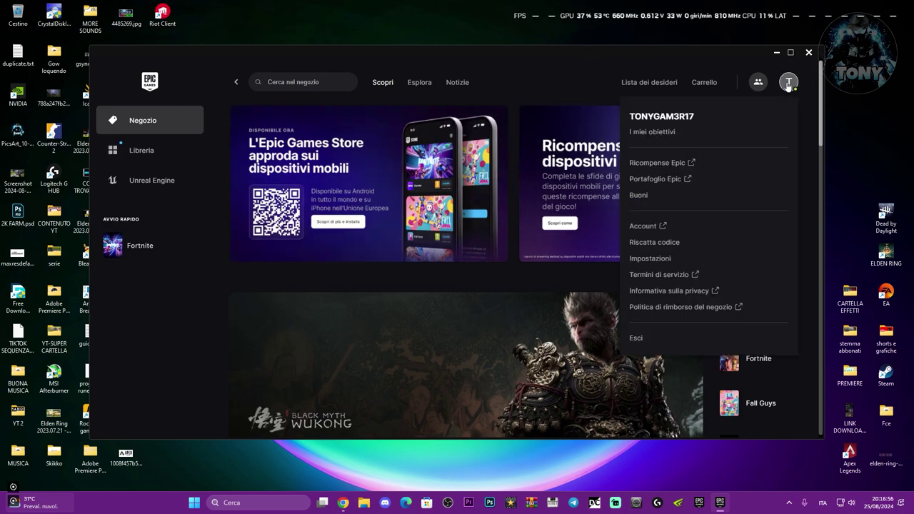
{"action": "left_click", "coordinate": [649, 258]}
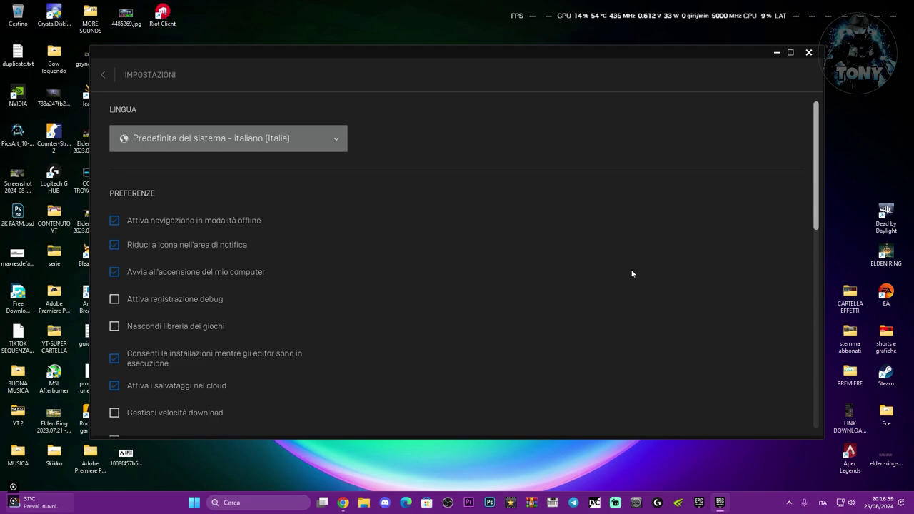
{"action": "scroll", "coordinate": [631, 273], "scroll_direction": "down", "scroll_amount": 1}
{"action": "scroll", "coordinate": [632, 274], "scroll_direction": "down", "scroll_amount": 5}
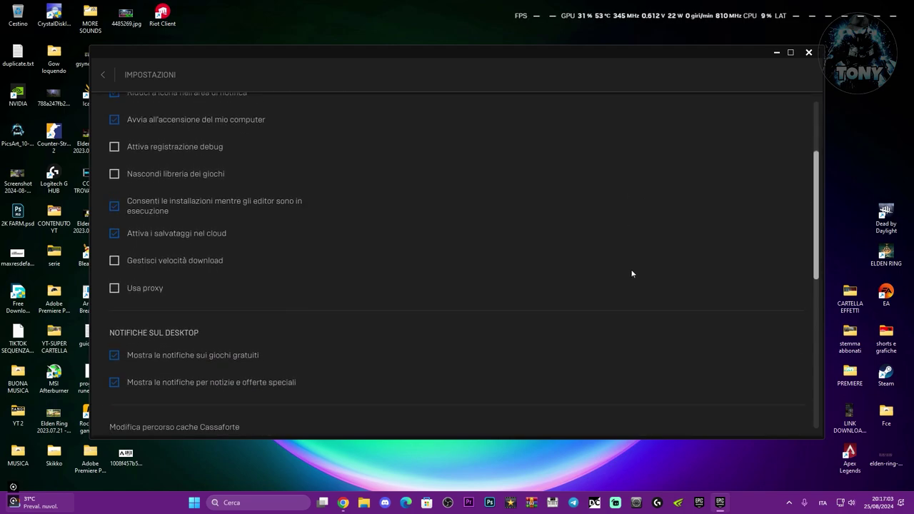
{"action": "scroll", "coordinate": [632, 273], "scroll_direction": "down", "scroll_amount": 3}
{"action": "scroll", "coordinate": [632, 274], "scroll_direction": "up", "scroll_amount": 6}
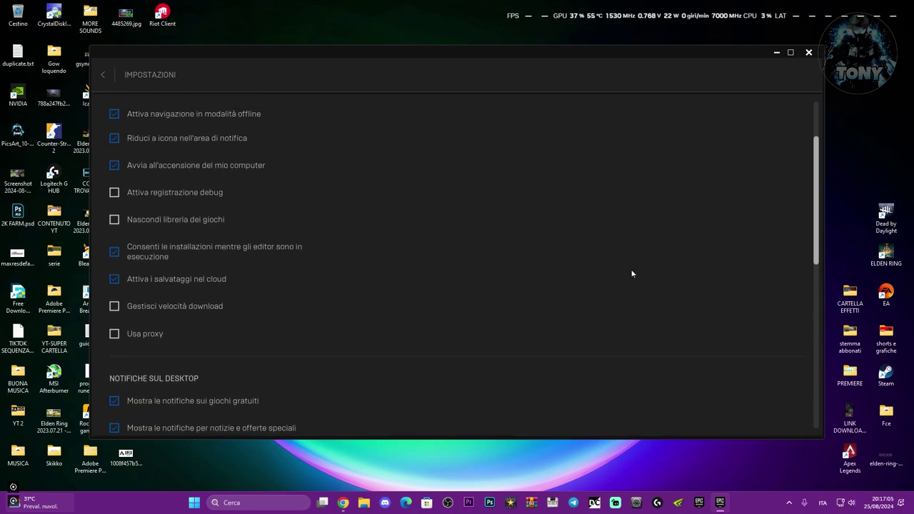
{"action": "scroll", "coordinate": [632, 273], "scroll_direction": "down", "scroll_amount": 2}
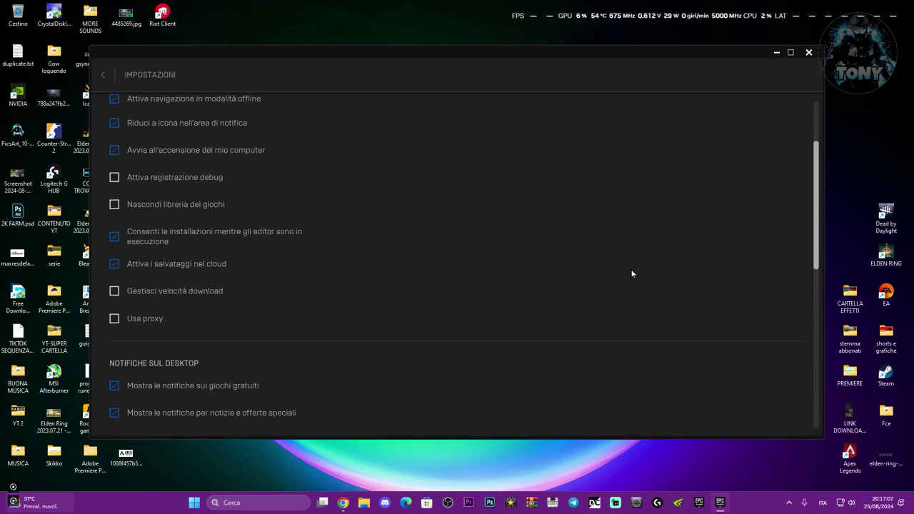
{"action": "scroll", "coordinate": [632, 274], "scroll_direction": "down", "scroll_amount": 7}
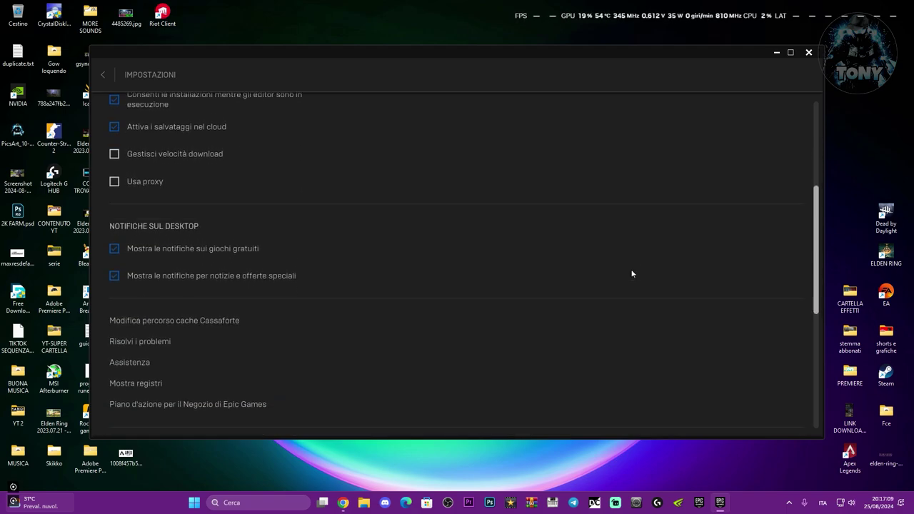
- Disable automatic updating of recently used applications under Gestisci giochi, and locate the Risolvi i problemi option
{"action": "scroll", "coordinate": [632, 273], "scroll_direction": "down", "scroll_amount": 5}
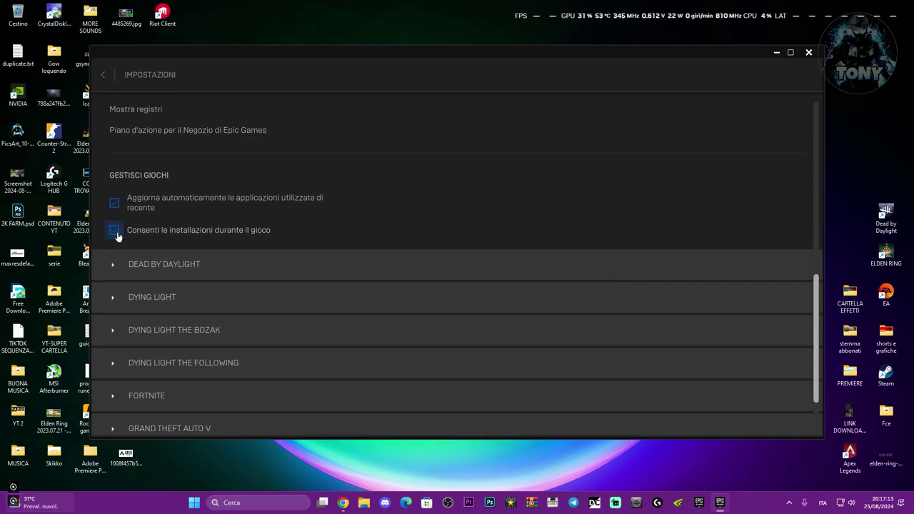
{"action": "scroll", "coordinate": [344, 221], "scroll_direction": "down", "scroll_amount": 1}
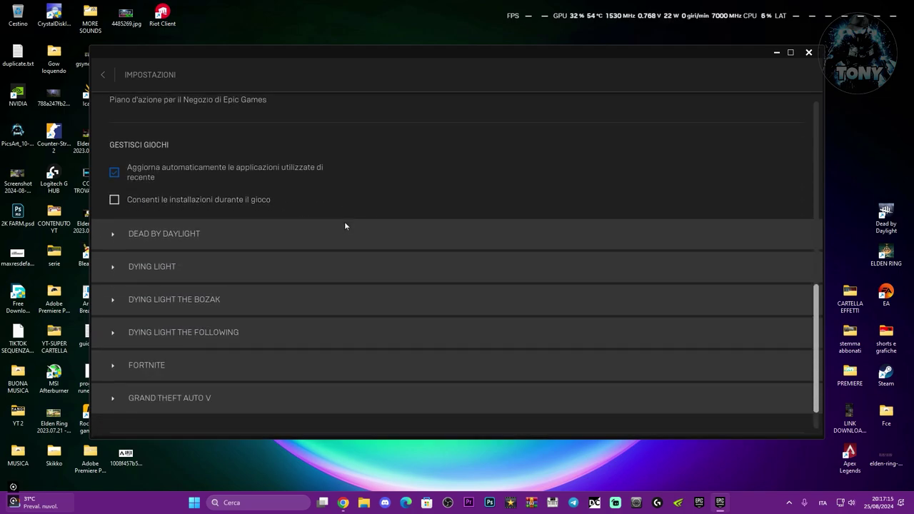
{"action": "scroll", "coordinate": [328, 204], "scroll_direction": "down", "scroll_amount": 2}
{"action": "scroll", "coordinate": [328, 207], "scroll_direction": "up", "scroll_amount": 8}
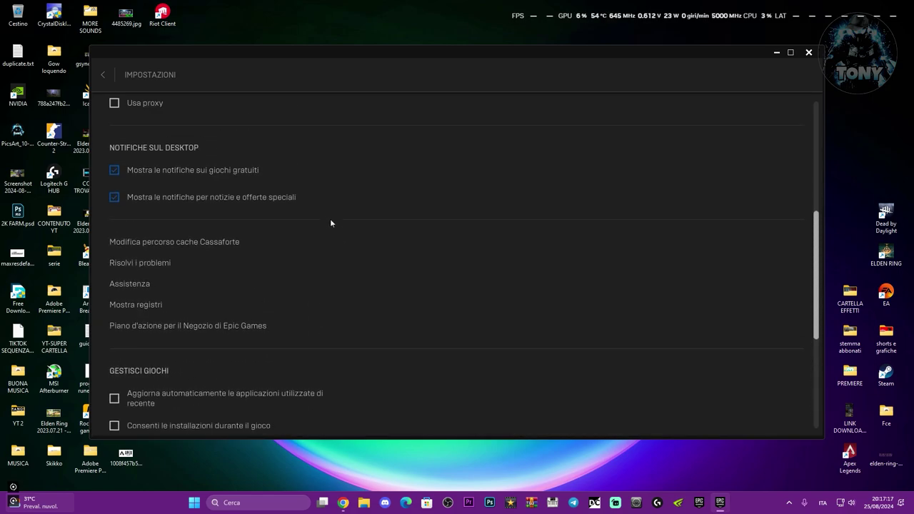
{"action": "scroll", "coordinate": [261, 293], "scroll_direction": "up", "scroll_amount": 4}
{"action": "scroll", "coordinate": [261, 292], "scroll_direction": "down", "scroll_amount": 3}
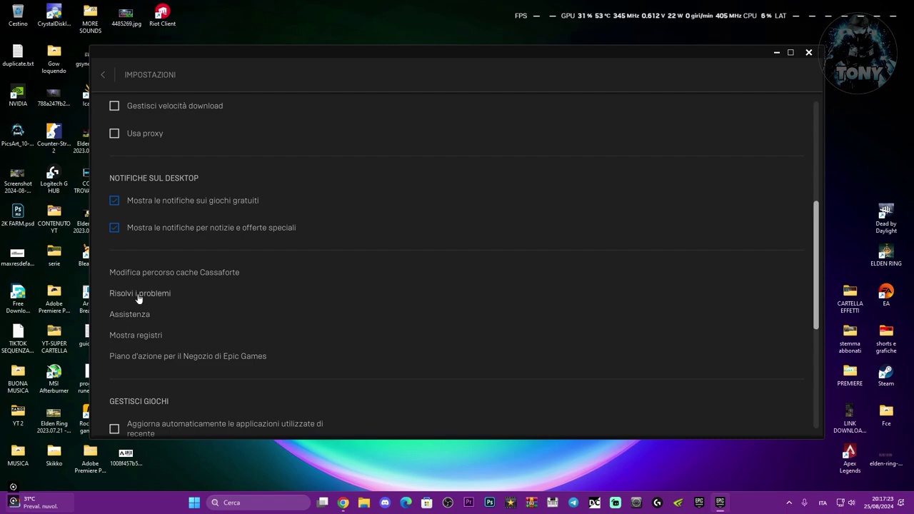
- Leave the launcher settings for the store page and look over the account options
{"action": "left_click", "coordinate": [102, 75]}
{"action": "left_click", "coordinate": [787, 81]}
{"action": "left_click", "coordinate": [787, 81]}
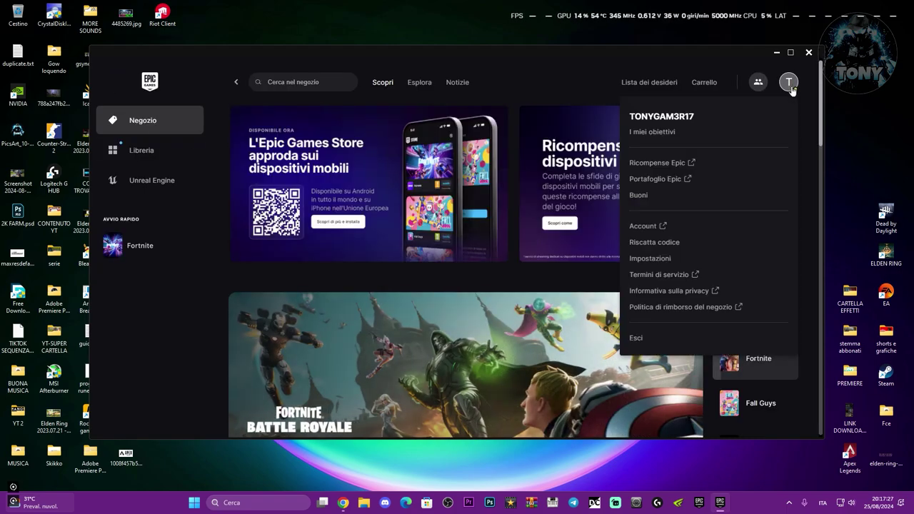
{"action": "left_click", "coordinate": [787, 82]}
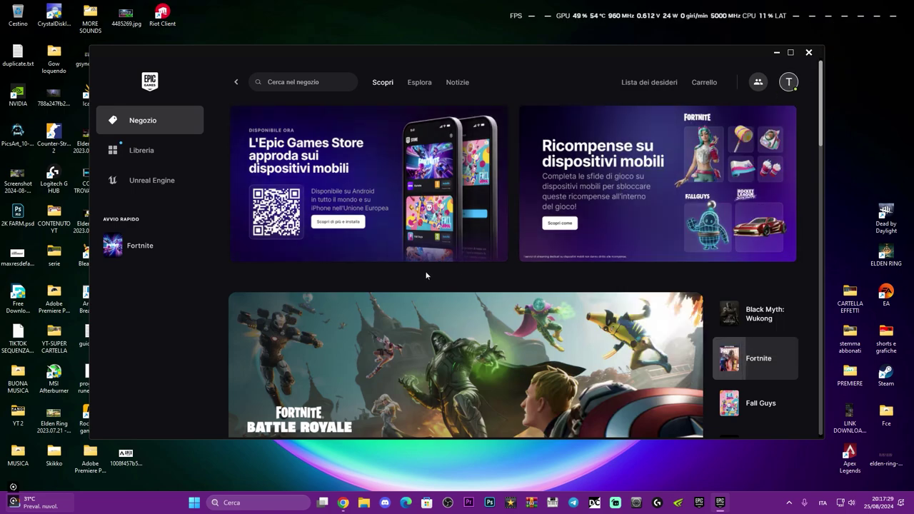